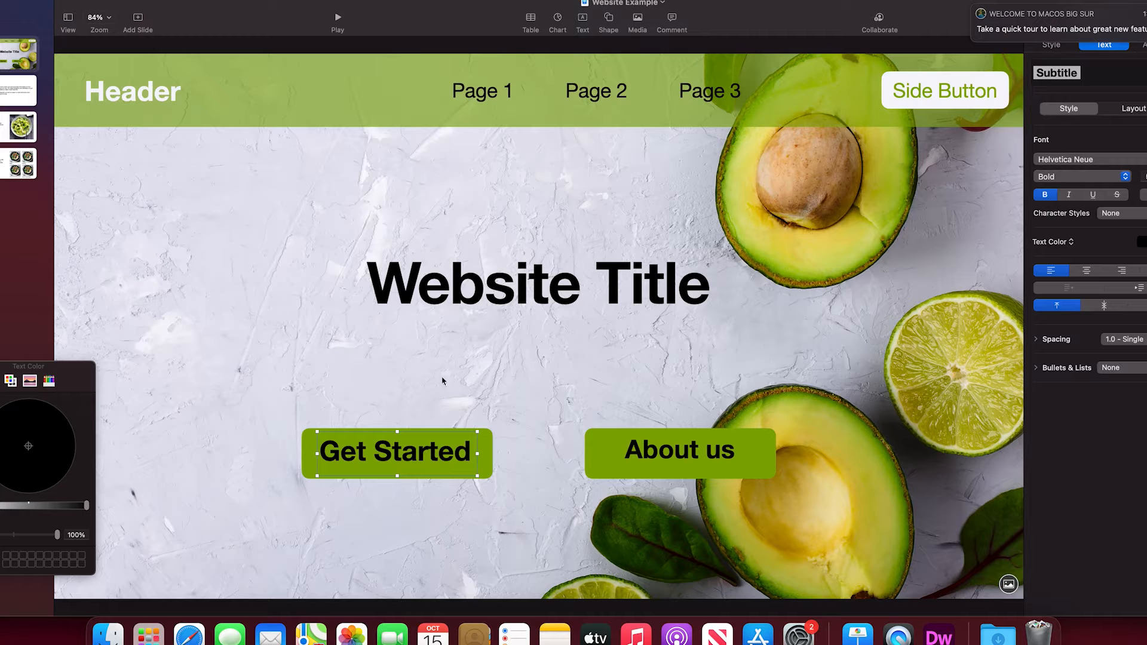
# Look through the second, third and fourth slides and return to the first slide with the Website Title
pyautogui.click(13, 89)
pyautogui.click(24, 125)
pyautogui.click(26, 172)
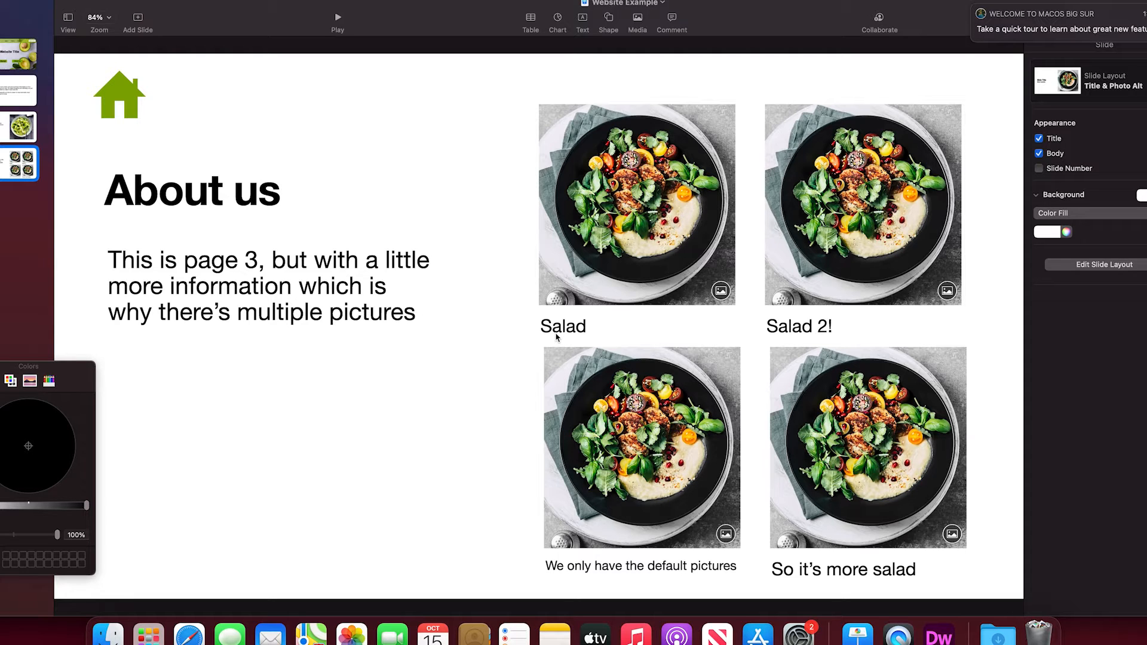
pyautogui.click(21, 47)
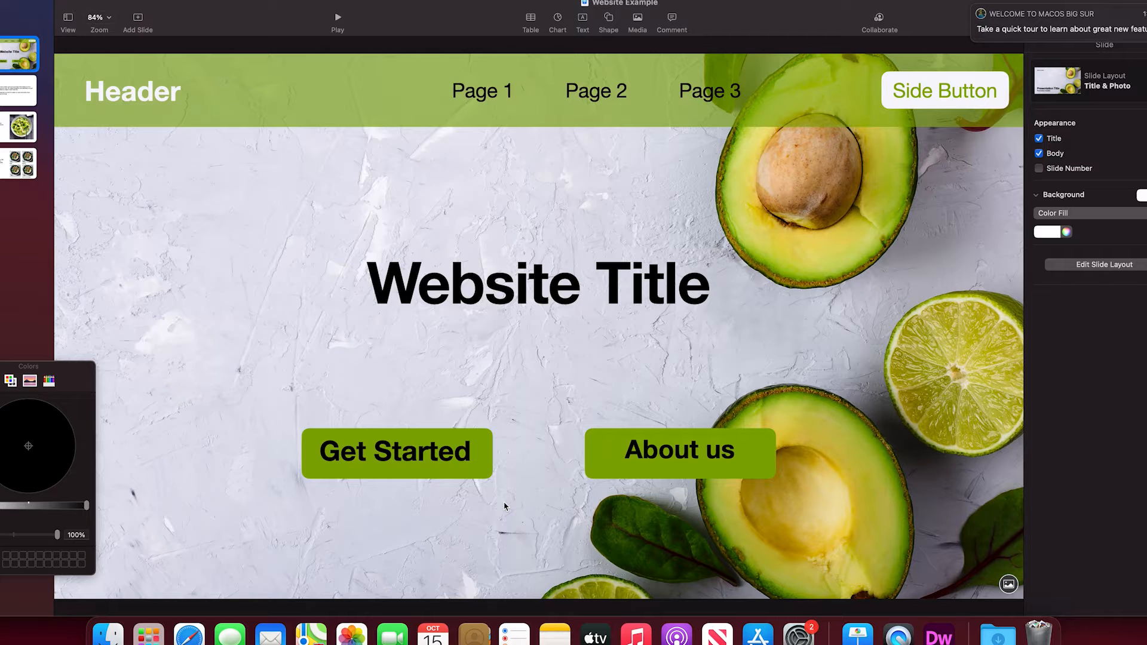
# Insert a square shape and place it between the header bar and the Website Title text
pyautogui.click(299, 101)
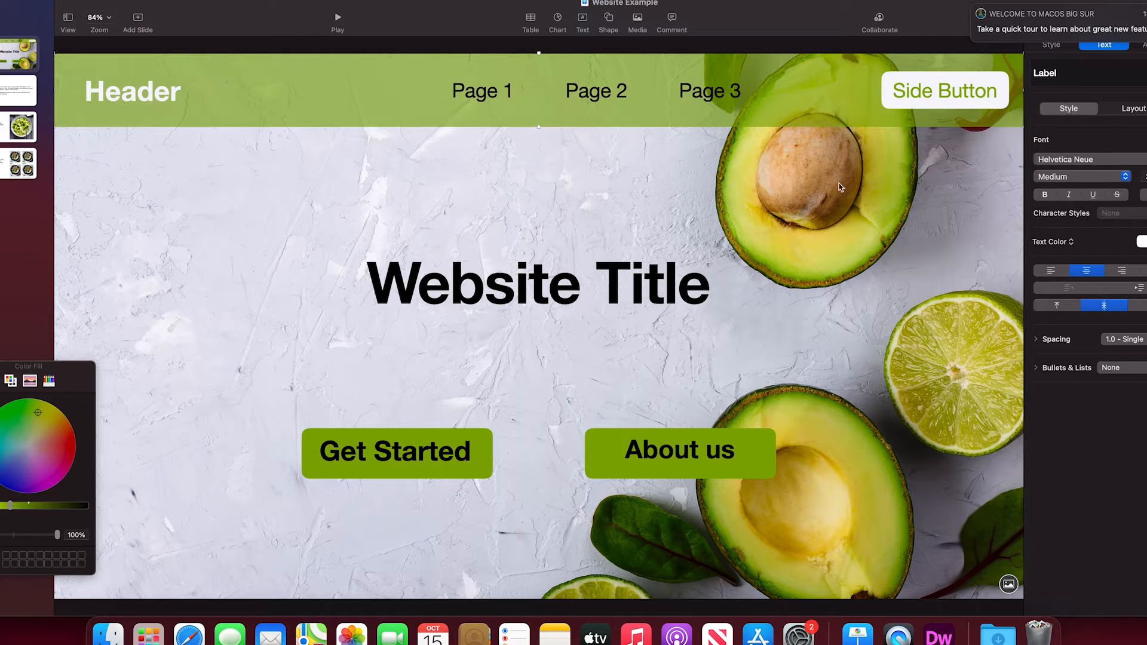
pyautogui.click(609, 19)
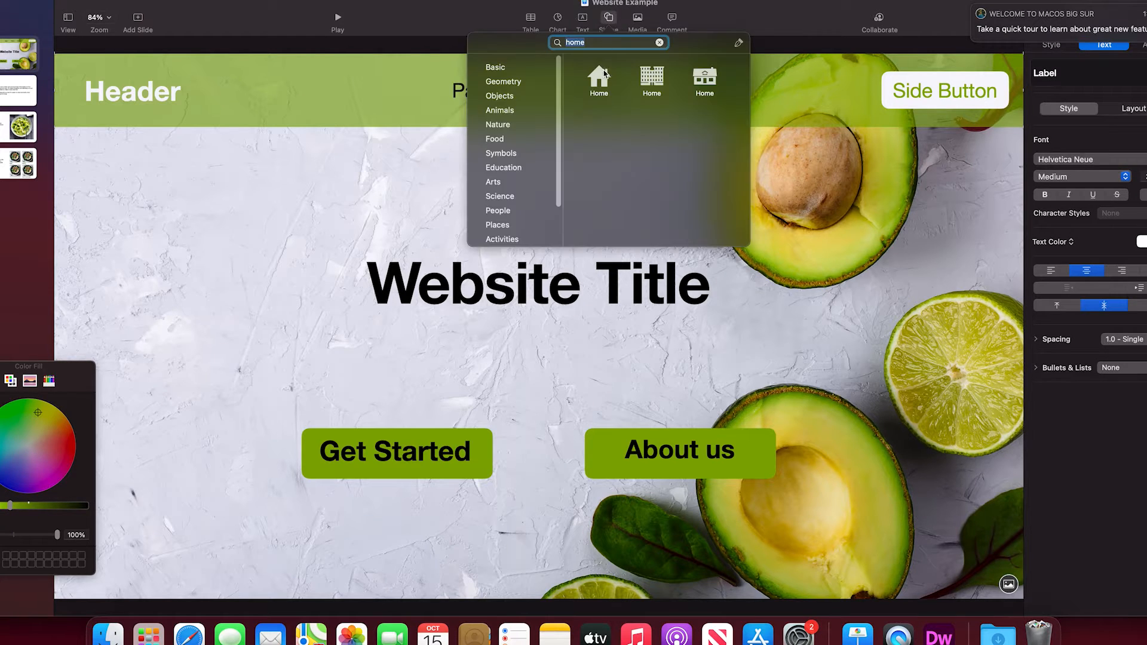
pyautogui.click(659, 42)
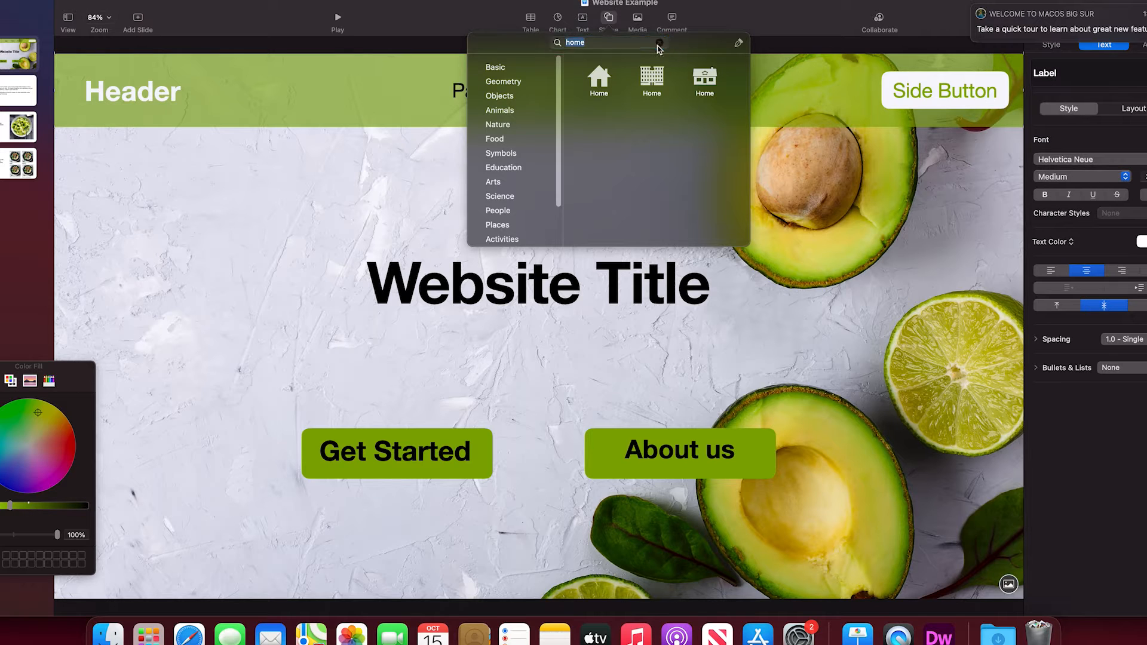
pyautogui.click(593, 121)
pyautogui.moveTo(540, 336); pyautogui.dragTo(453, 164)
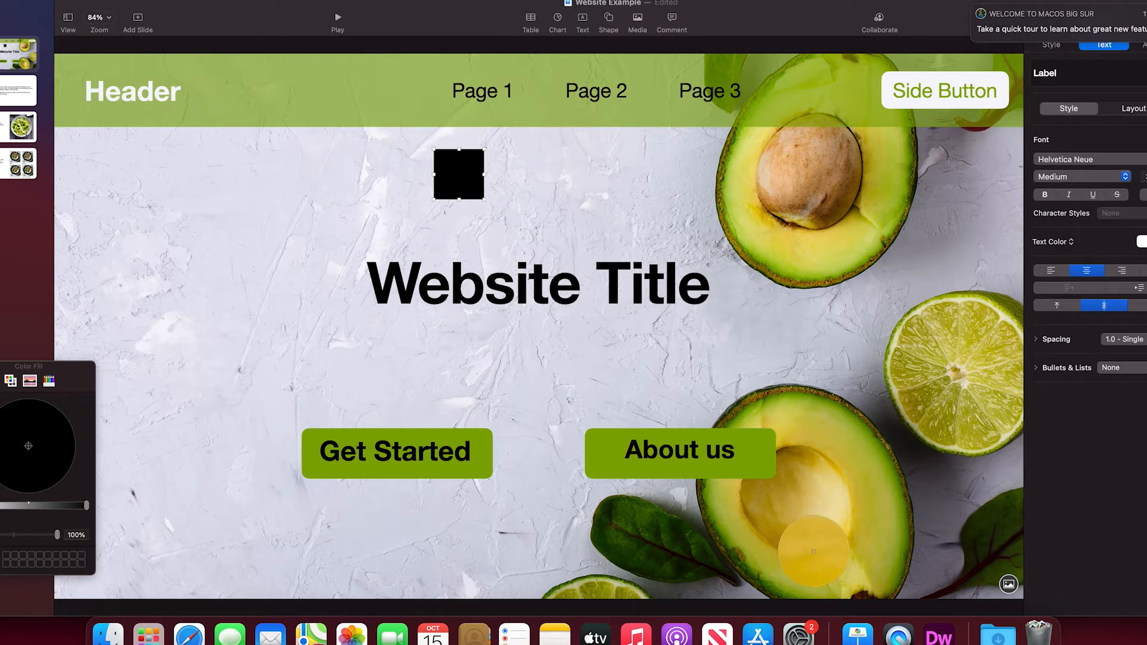
# Fill the square with the buttons' green at reduced opacity and delete the square
pyautogui.click(597, 457)
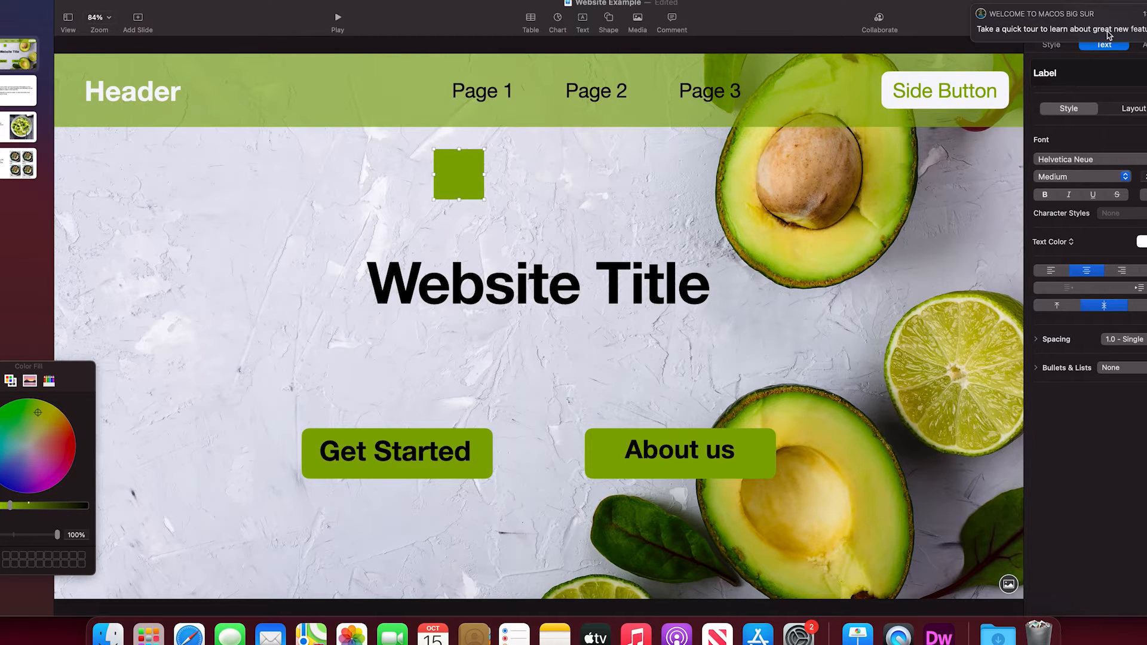
pyautogui.click(1057, 46)
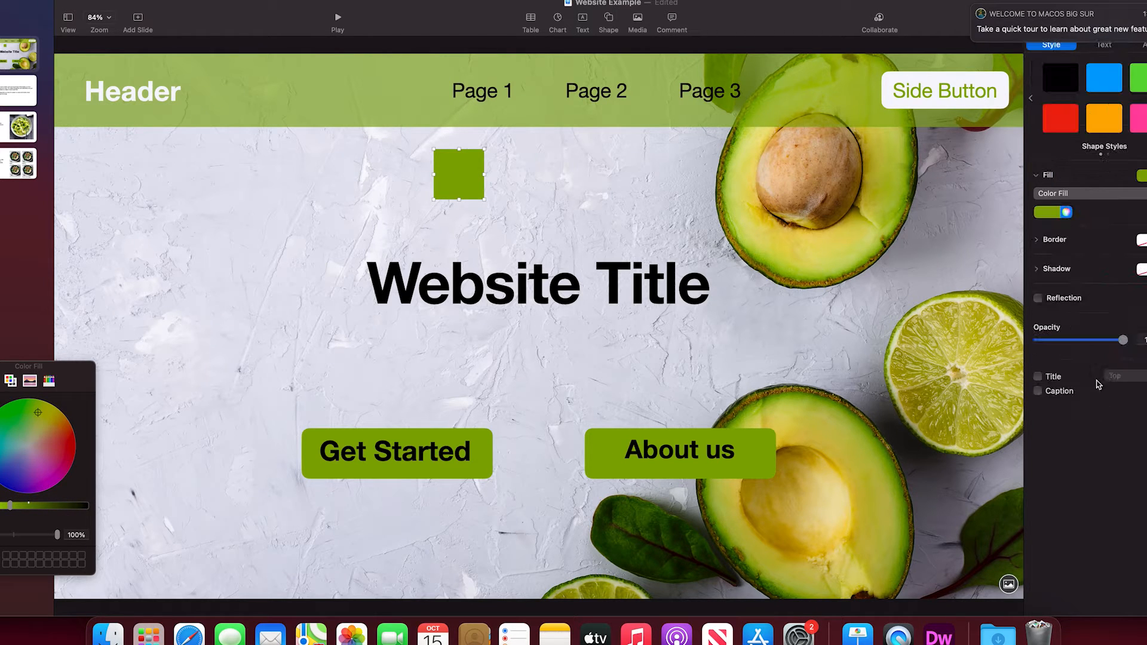
pyautogui.moveTo(1122, 340); pyautogui.dragTo(1084, 340)
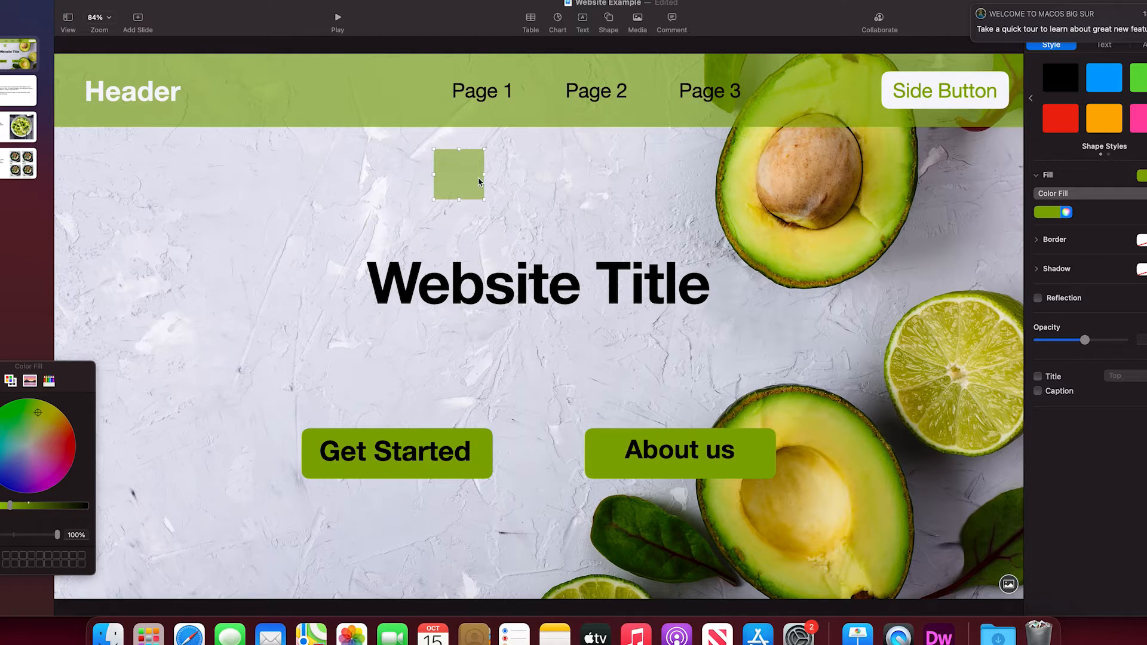
pyautogui.press('Delete')
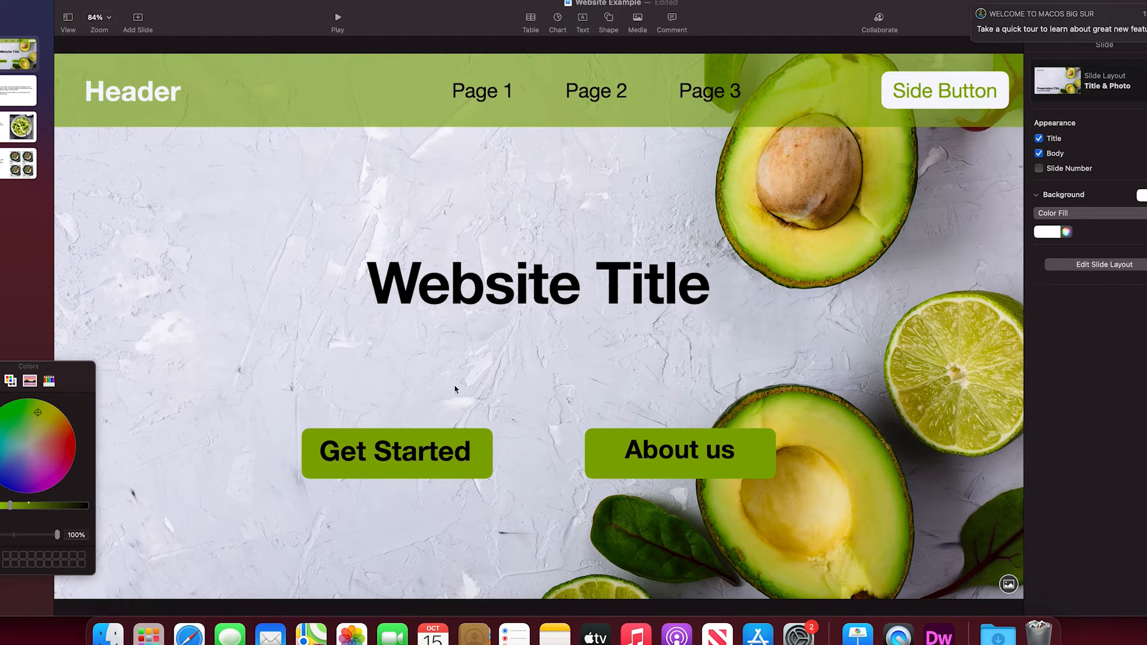
# Link the Get Started button text to slide 2
pyautogui.click(307, 442)
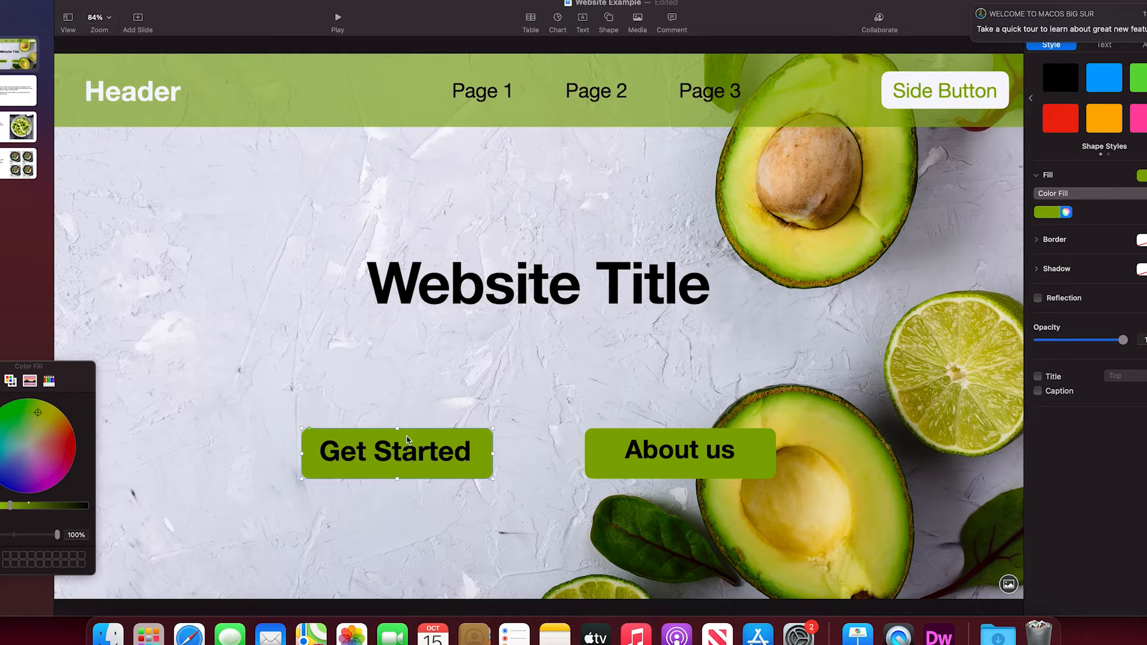
pyautogui.rightClick(469, 472)
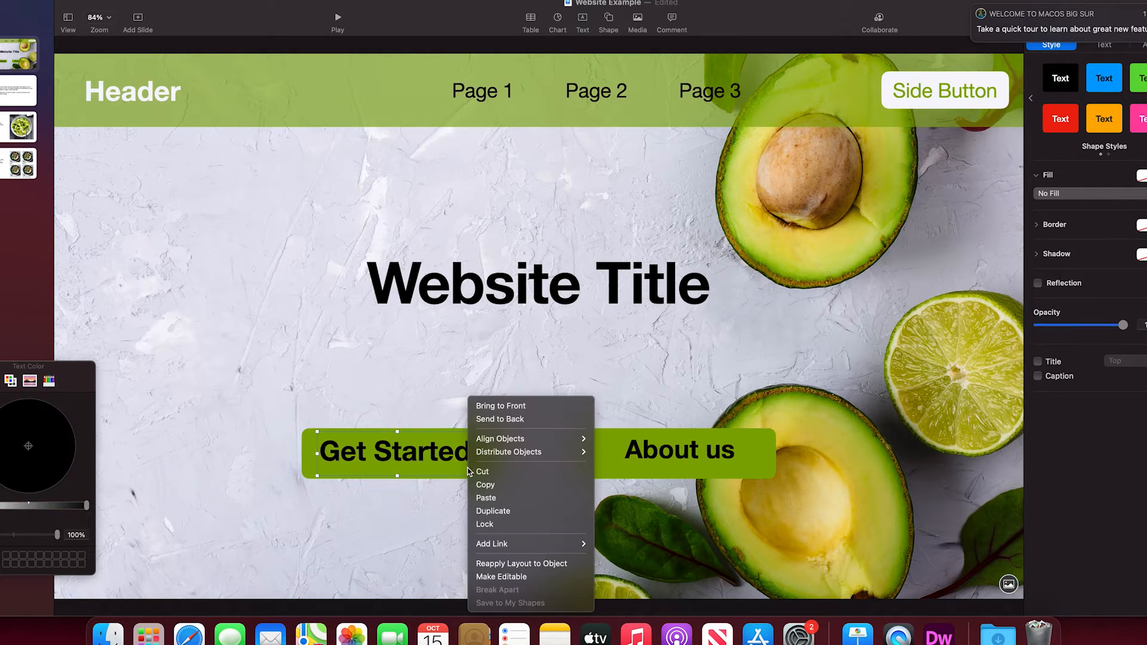
pyautogui.moveTo(516, 544)
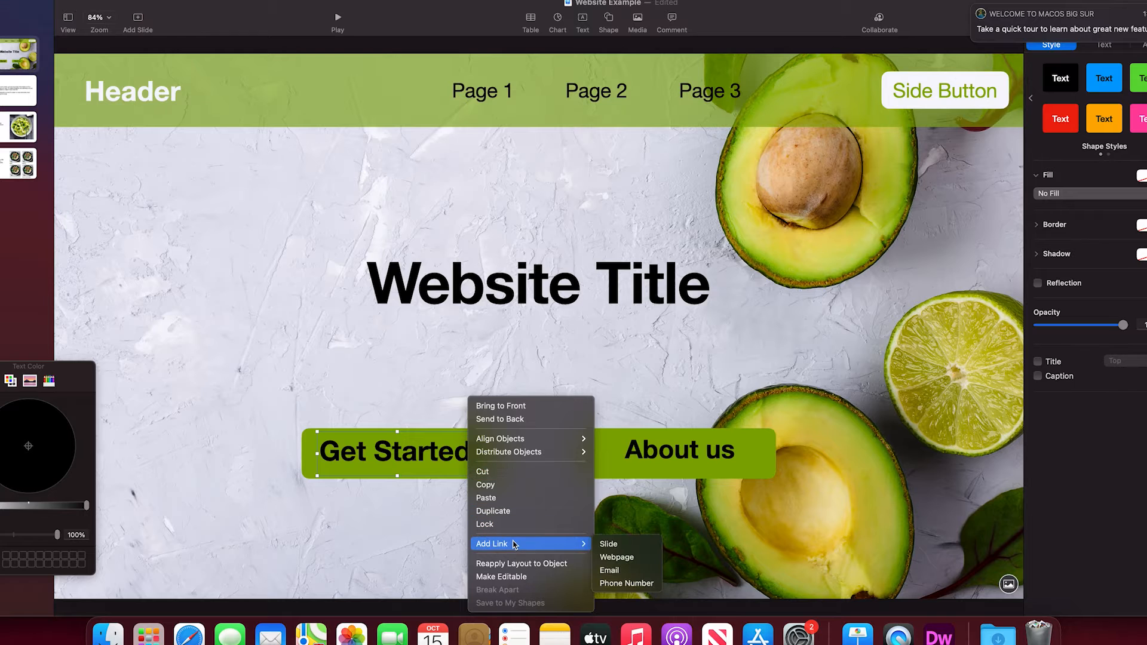
pyautogui.click(605, 545)
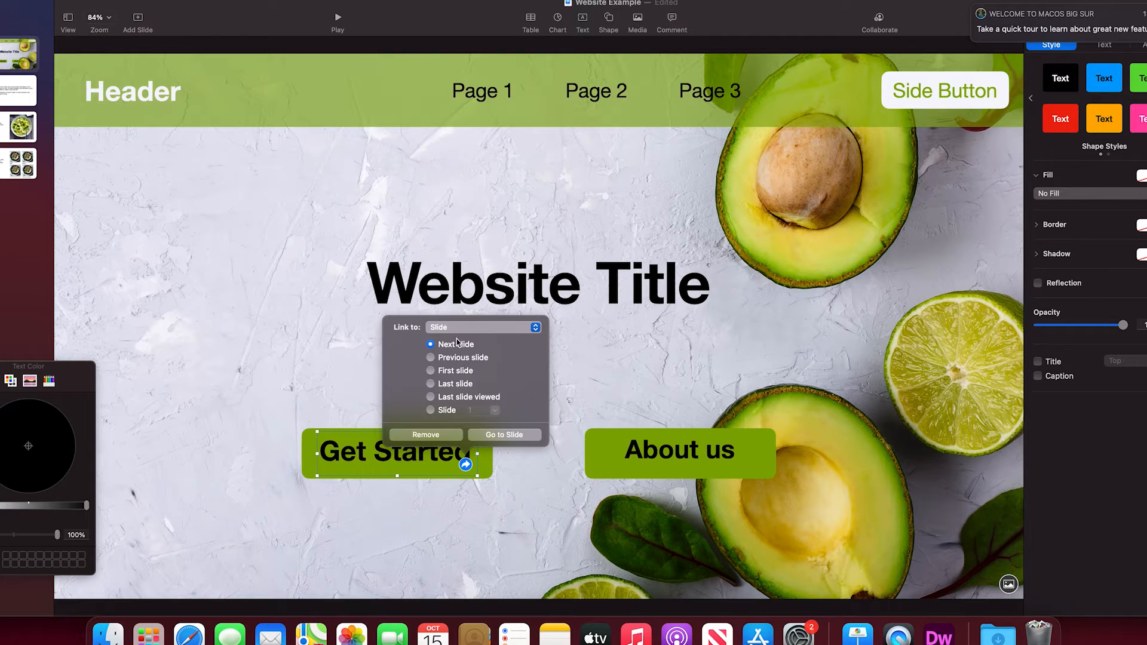
pyautogui.click(431, 411)
pyautogui.click(494, 411)
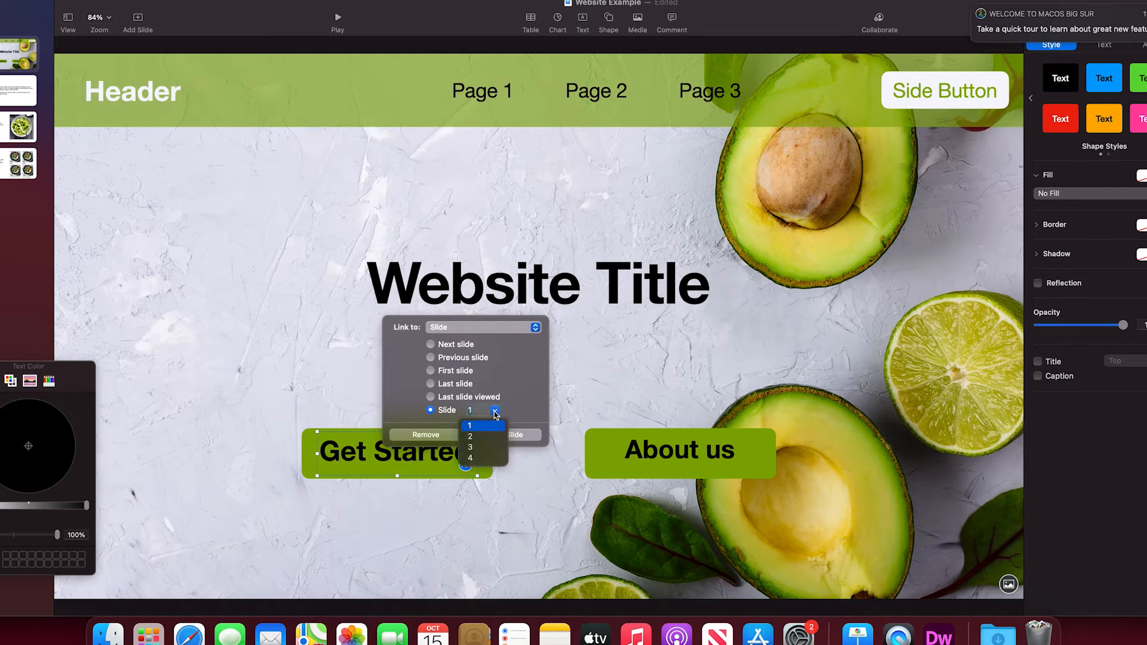
pyautogui.click(472, 436)
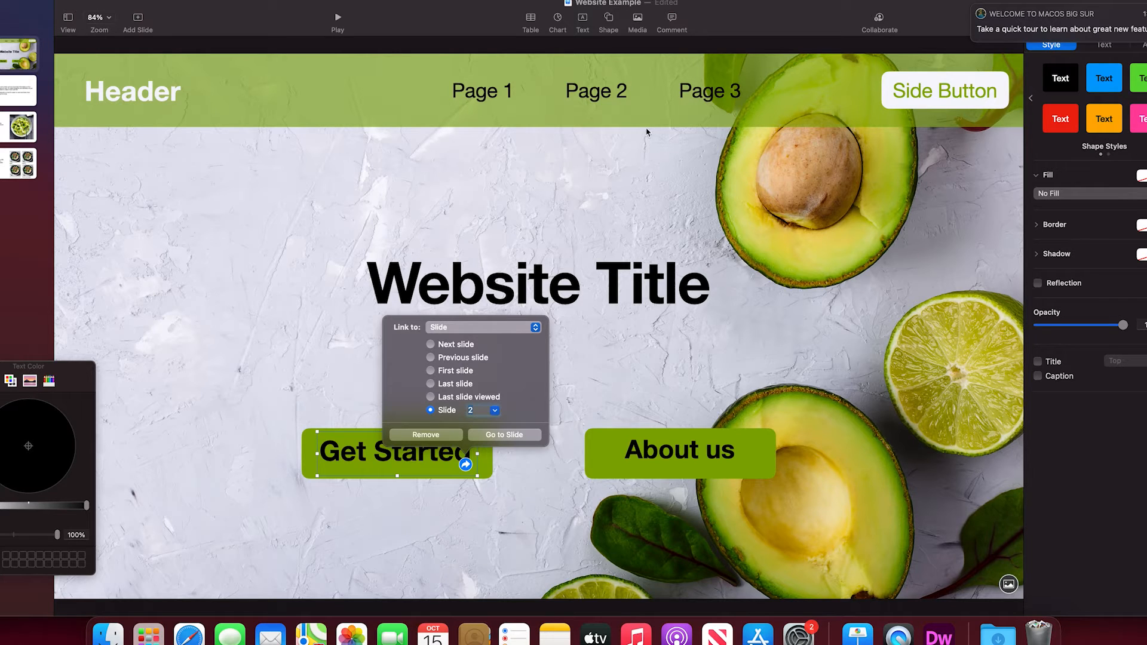
pyautogui.click(531, 485)
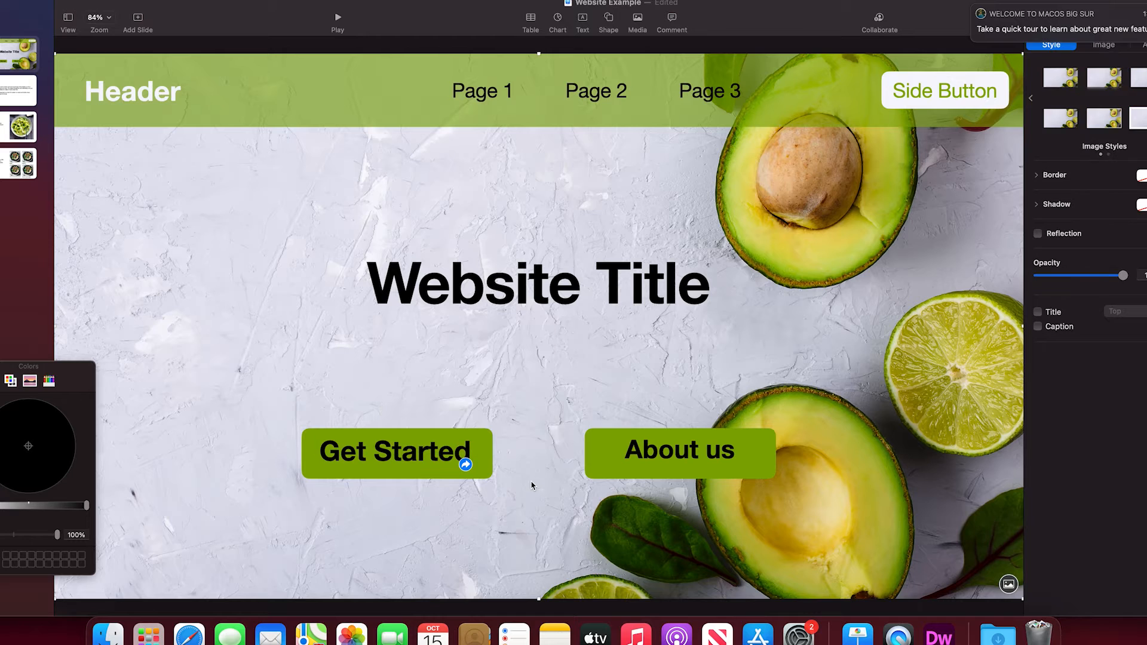
# Link the green About us button shape to slide 4
pyautogui.click(614, 471)
pyautogui.rightClick(613, 460)
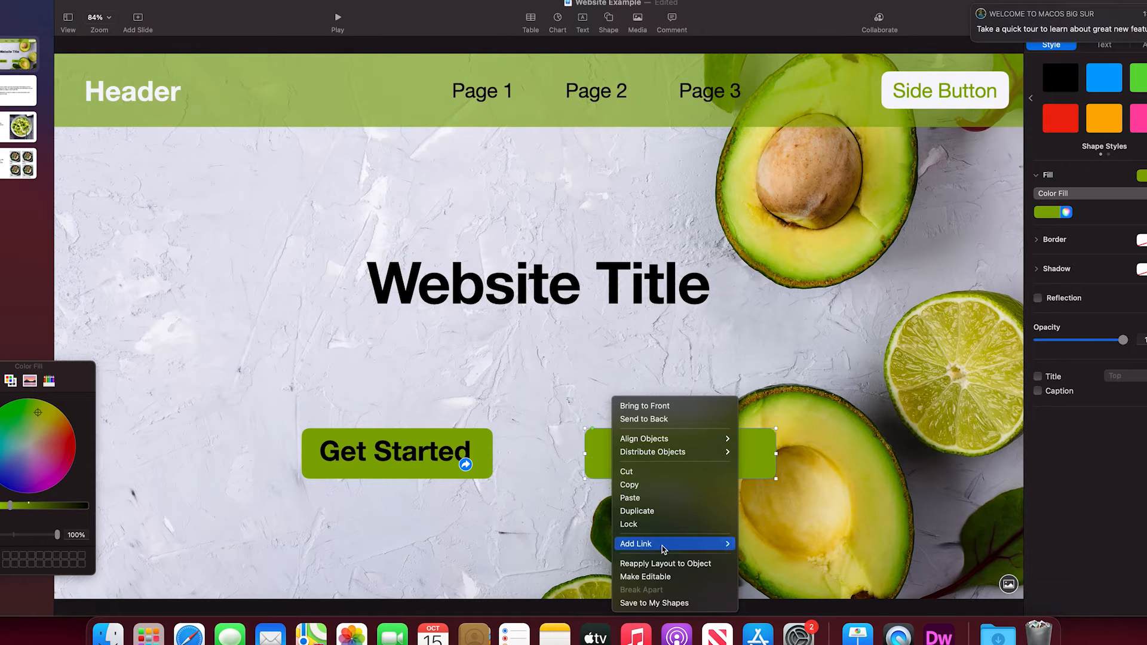
pyautogui.moveTo(662, 549)
pyautogui.click(757, 544)
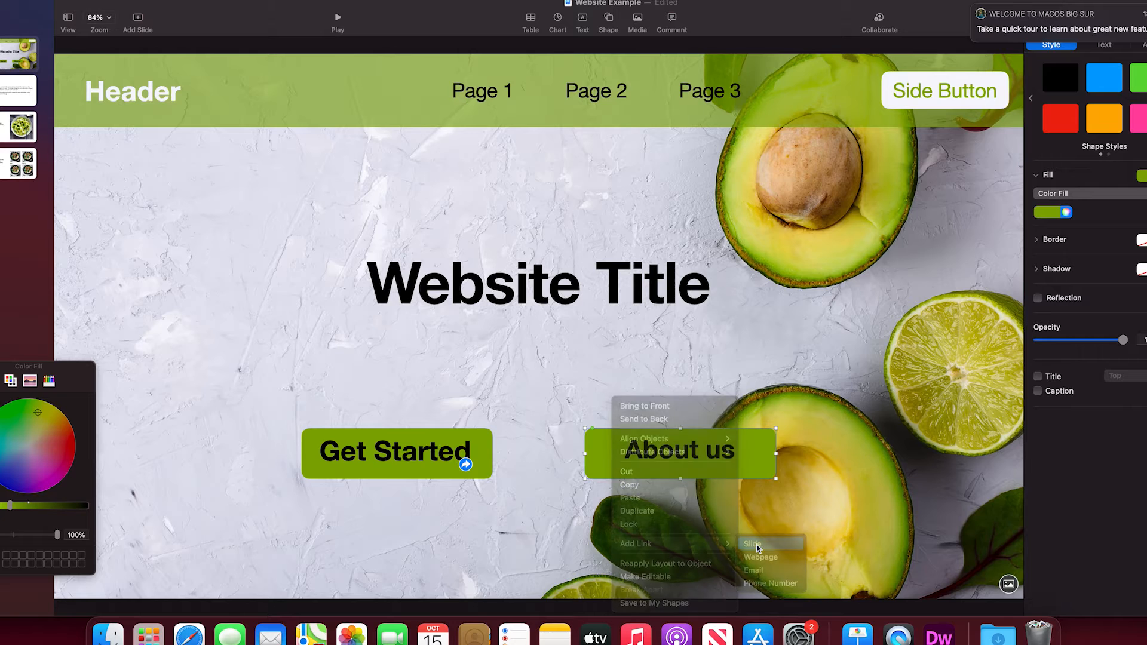
pyautogui.click(729, 413)
pyautogui.click(794, 414)
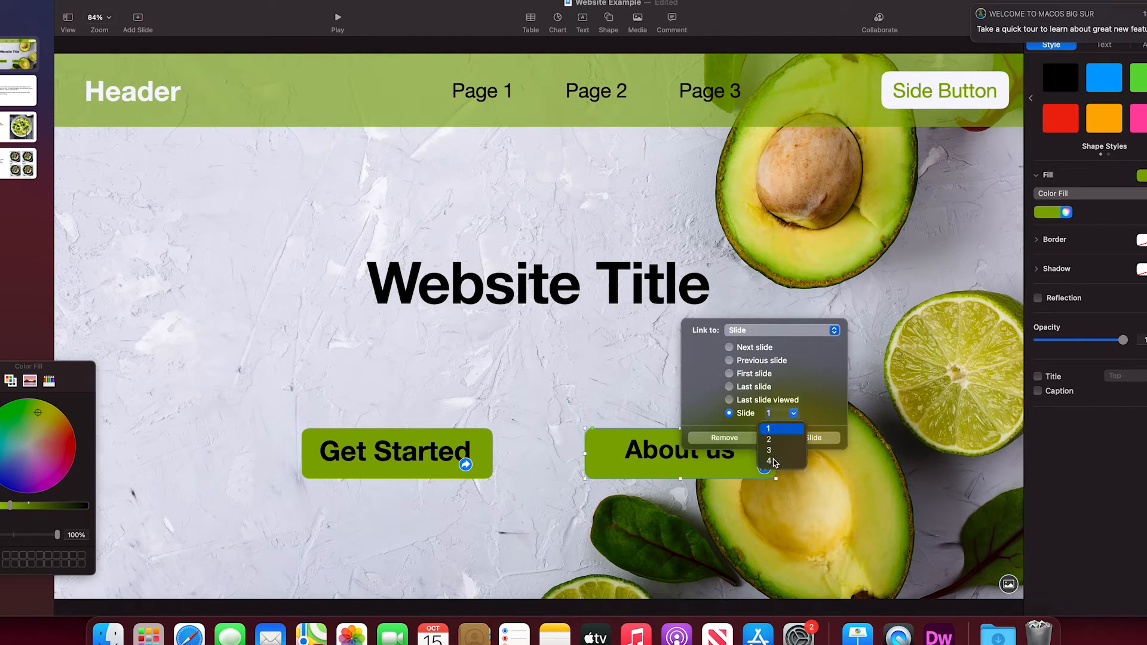
pyautogui.click(775, 464)
pyautogui.click(895, 417)
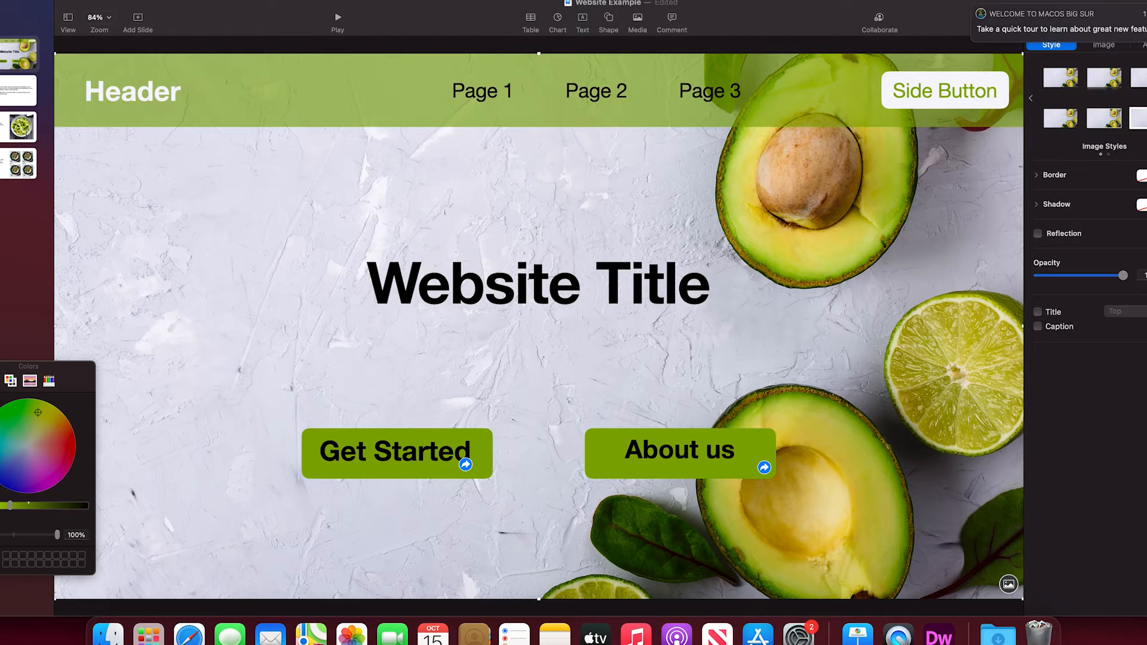
# Link the Page 1 text in the header bar to slide 2 and follow the link to its target slide
pyautogui.click(483, 95)
pyautogui.rightClick(486, 94)
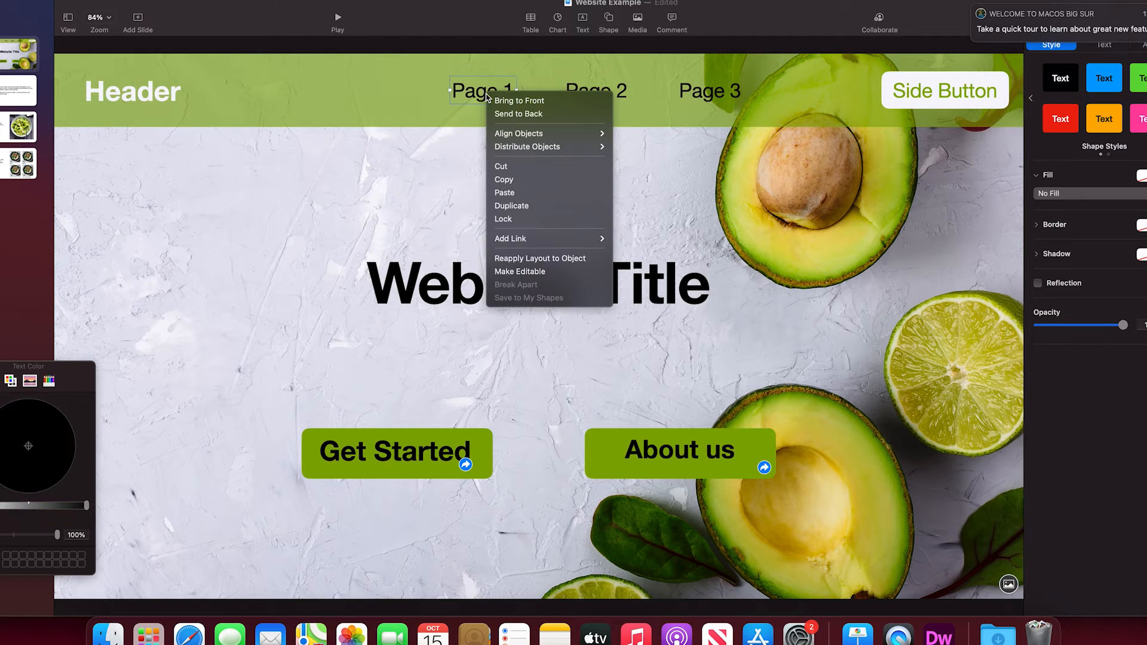
pyautogui.moveTo(558, 239)
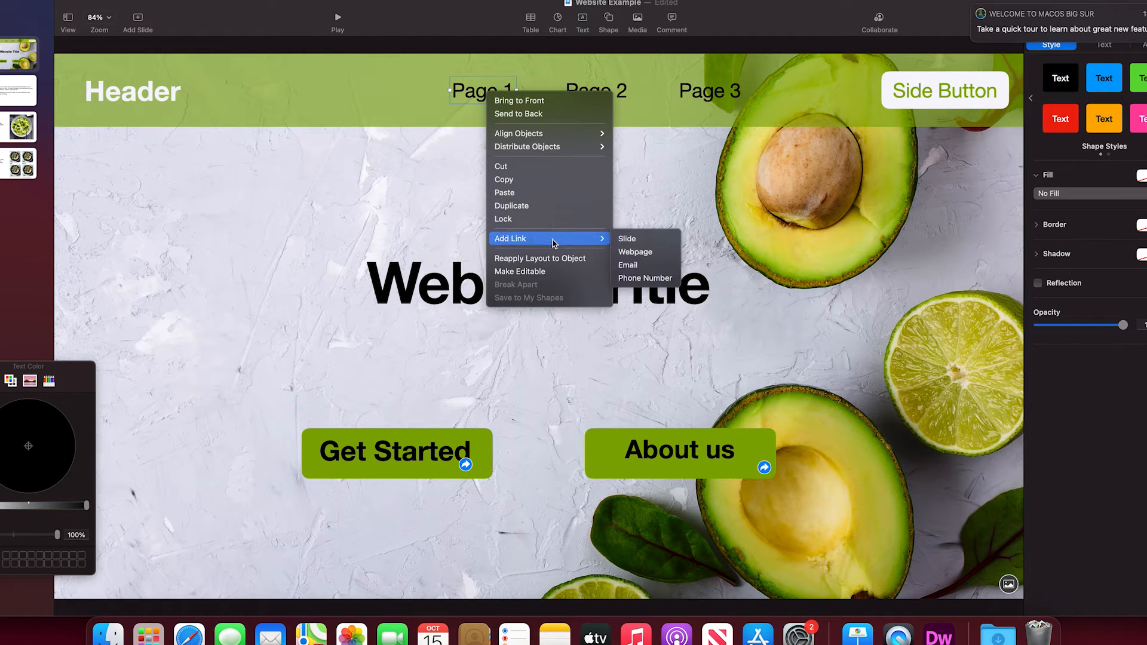
pyautogui.click(624, 239)
pyautogui.click(470, 186)
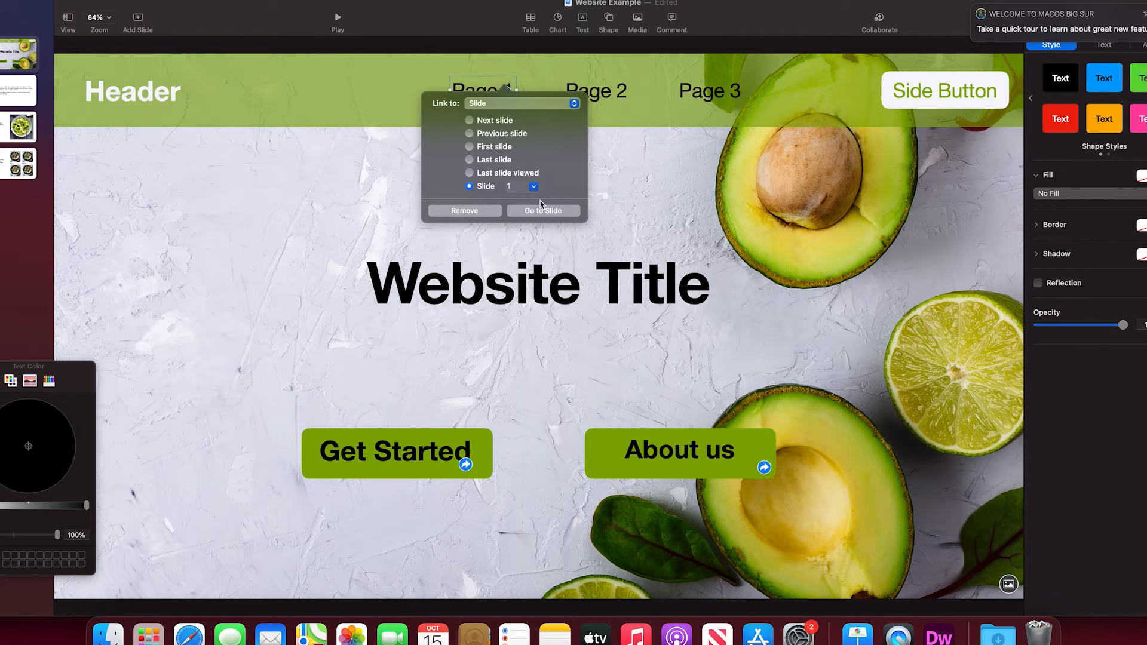
pyautogui.click(533, 186)
pyautogui.click(517, 212)
pyautogui.click(544, 211)
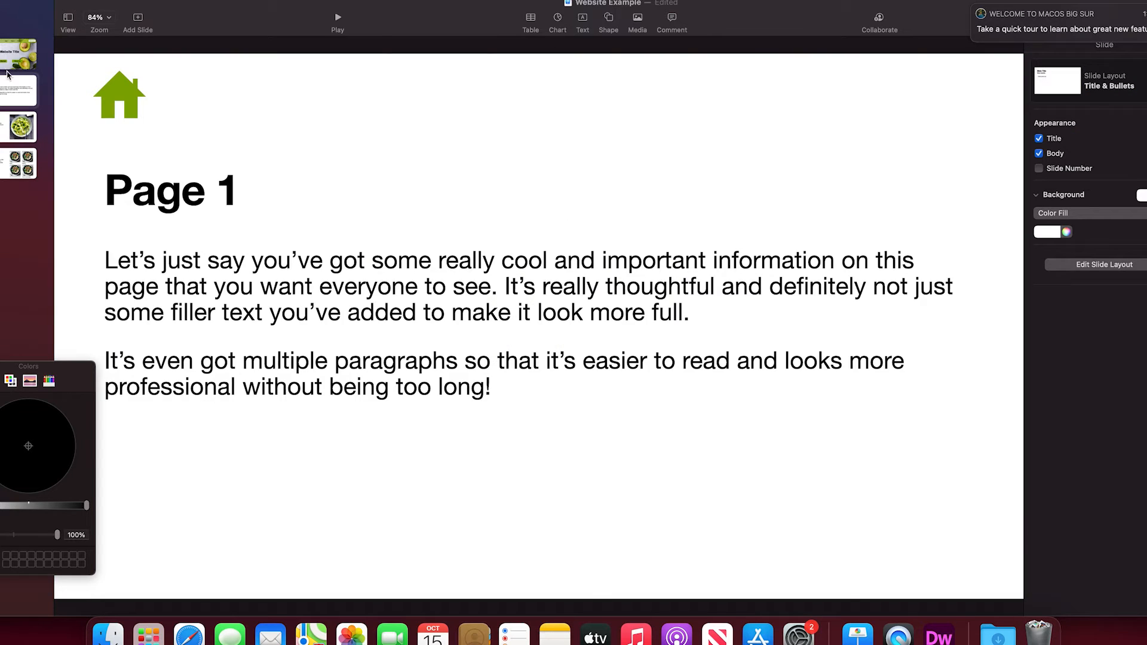
# Return to the first slide and link the Page 2 text in the header bar to slide 3
pyautogui.click(18, 63)
pyautogui.rightClick(617, 90)
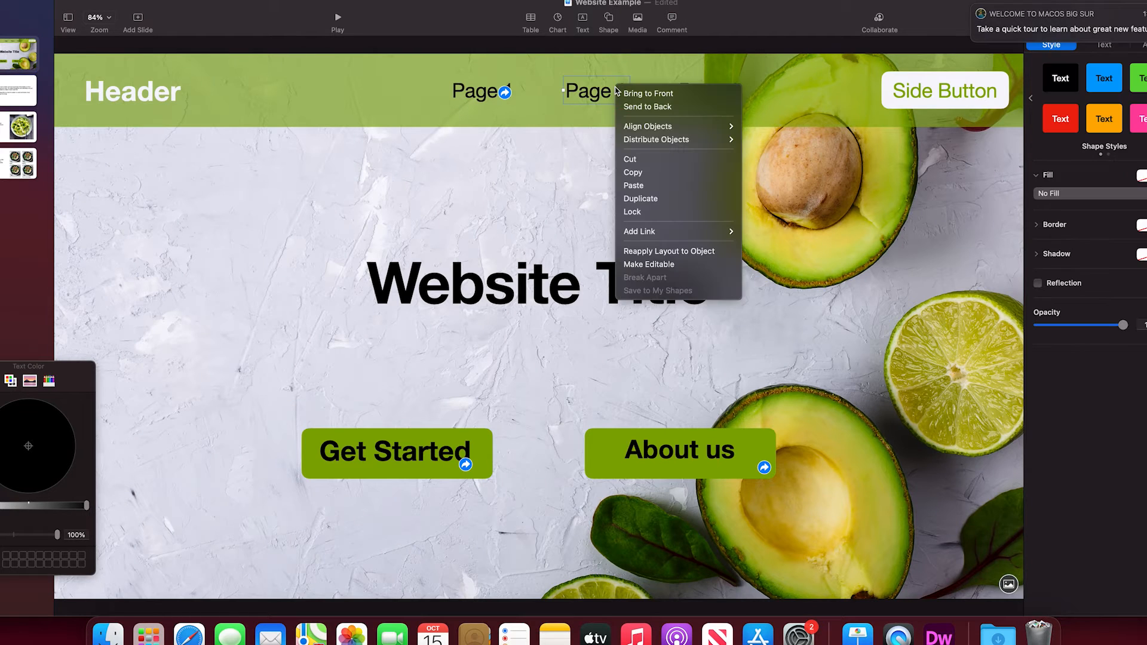
pyautogui.moveTo(726, 233)
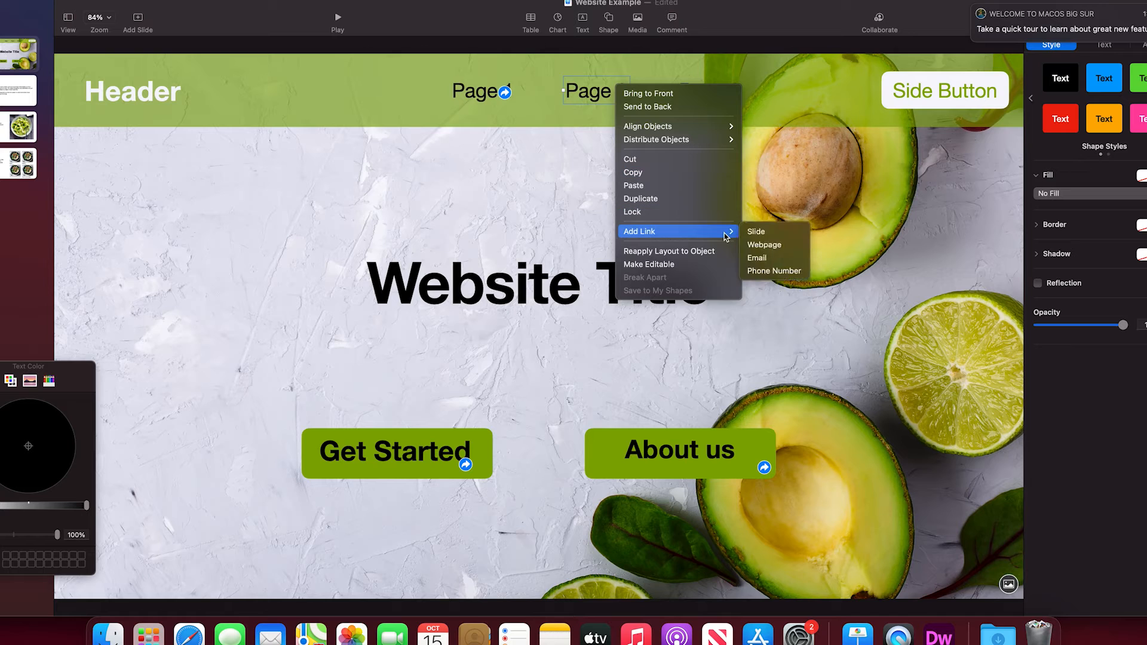
pyautogui.click(756, 232)
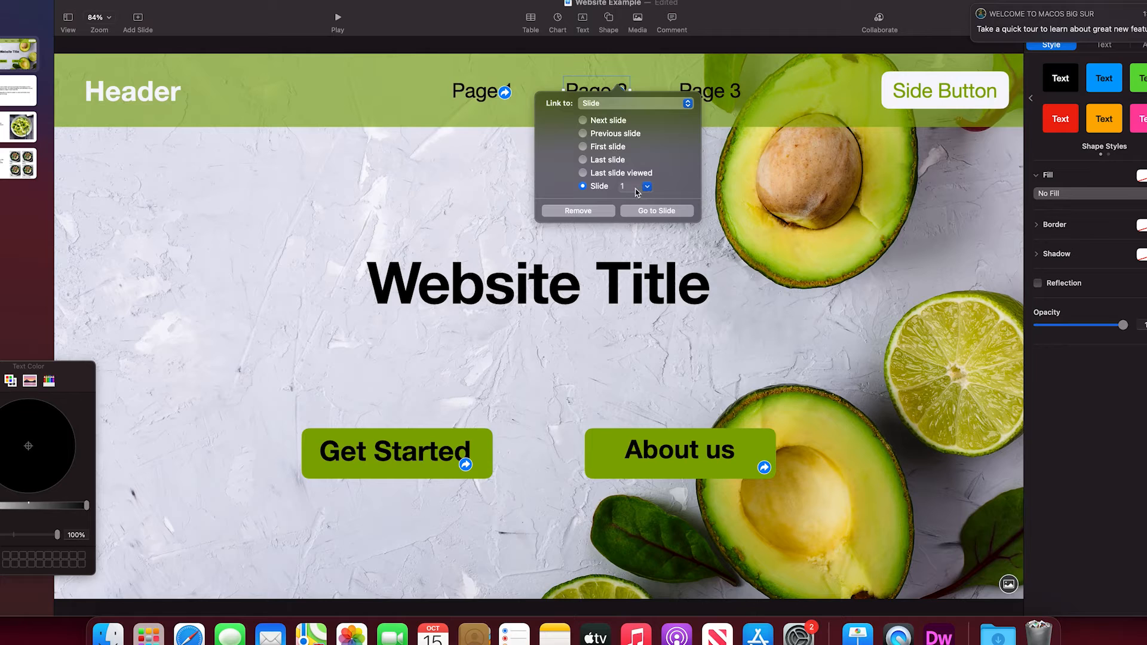
pyautogui.click(647, 186)
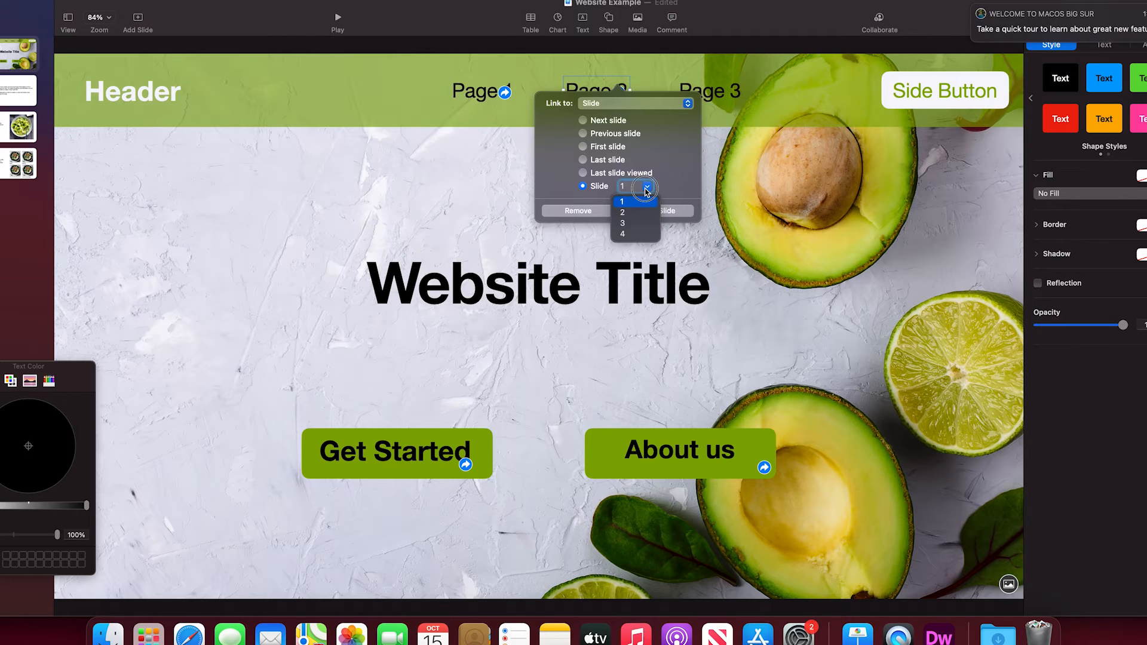
pyautogui.click(624, 223)
# Link the Page 3 text in the header bar to slide 3
pyautogui.click(697, 90)
pyautogui.rightClick(697, 89)
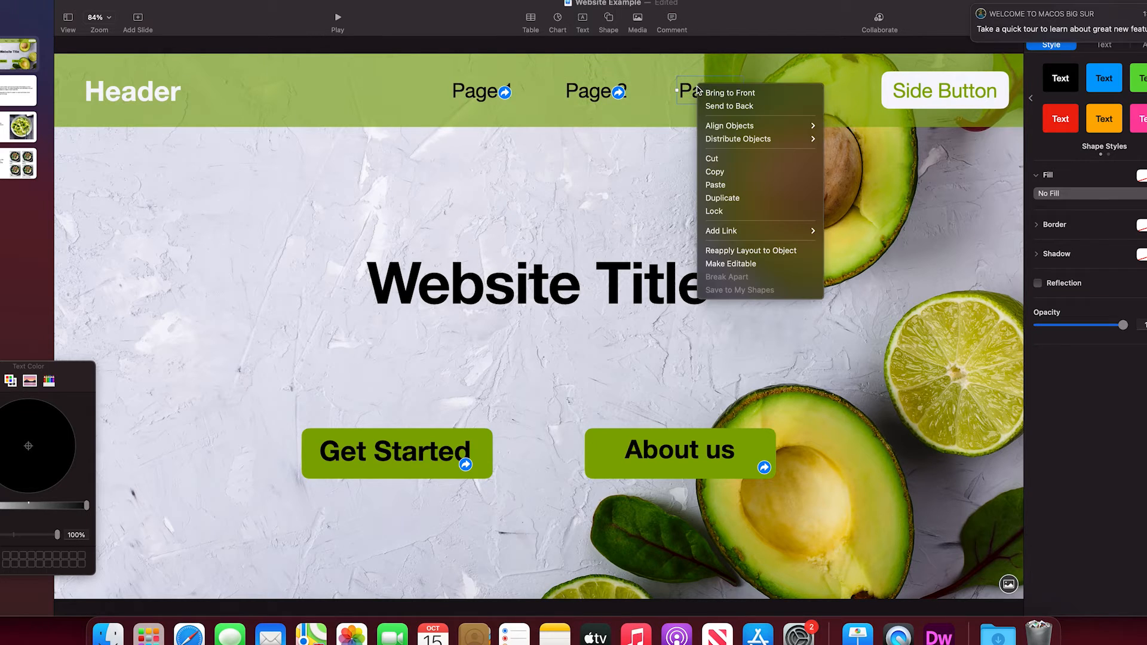
pyautogui.moveTo(771, 231)
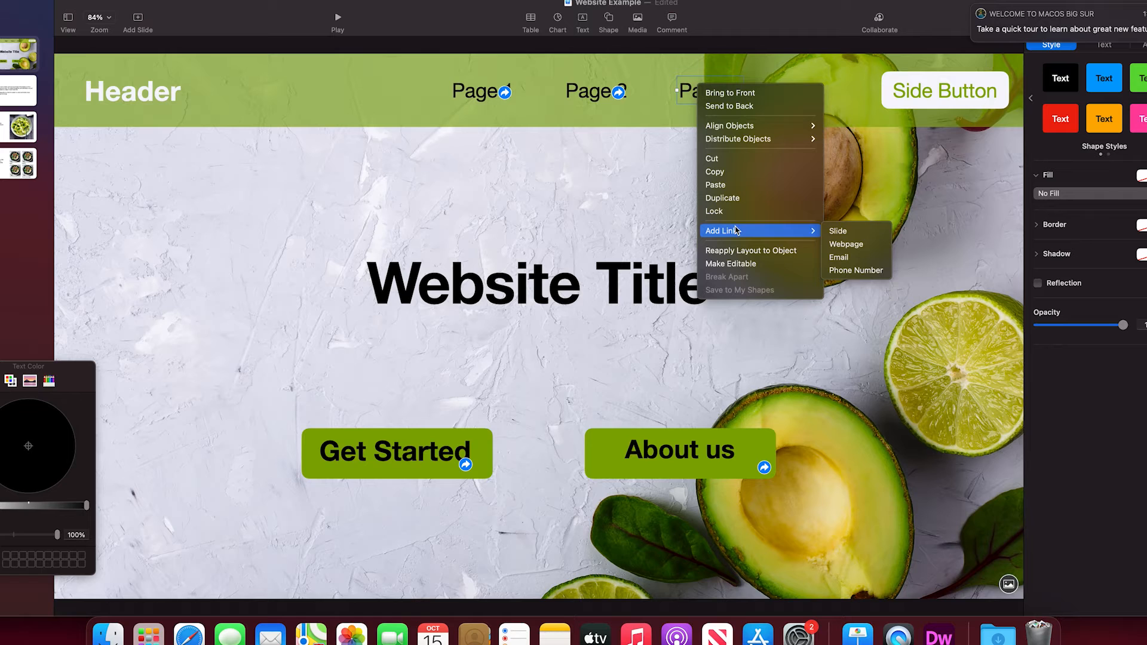
pyautogui.click(848, 231)
pyautogui.click(698, 186)
pyautogui.click(761, 186)
pyautogui.click(748, 232)
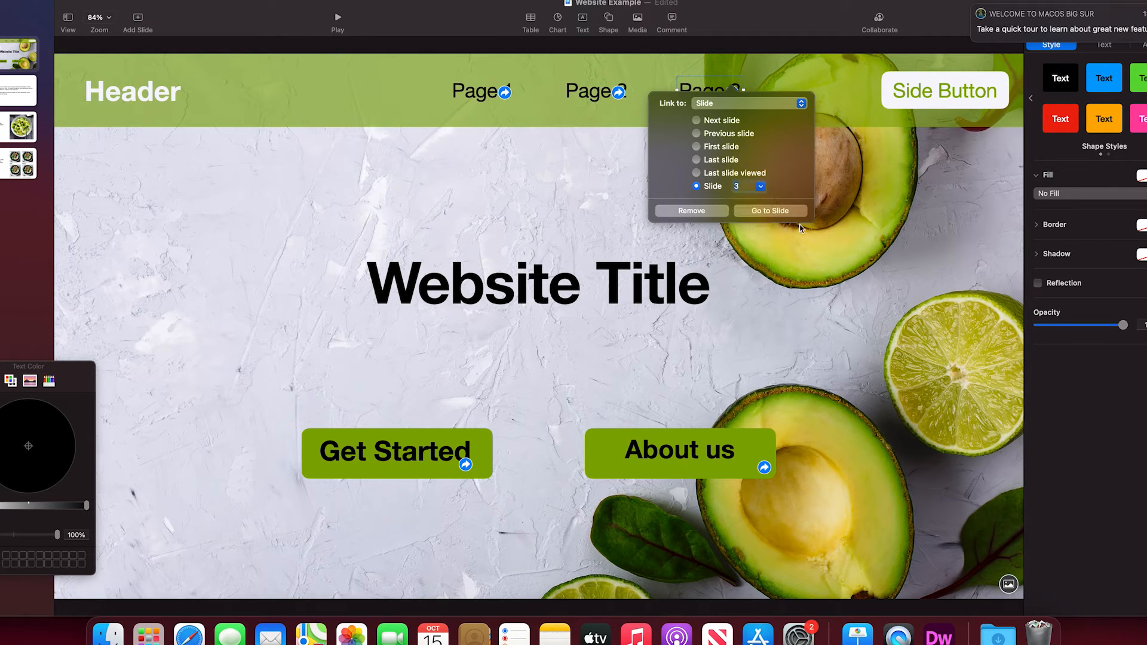
pyautogui.click(705, 263)
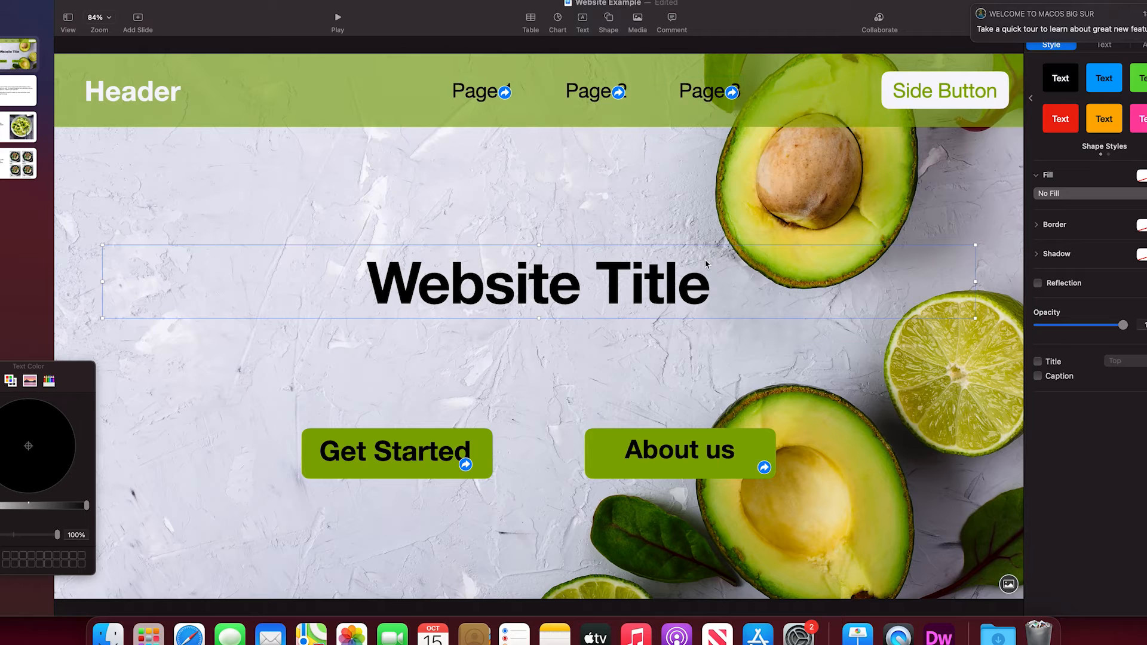
# Change the link on the Page 3 text in the header bar to slide 4
pyautogui.rightClick(703, 96)
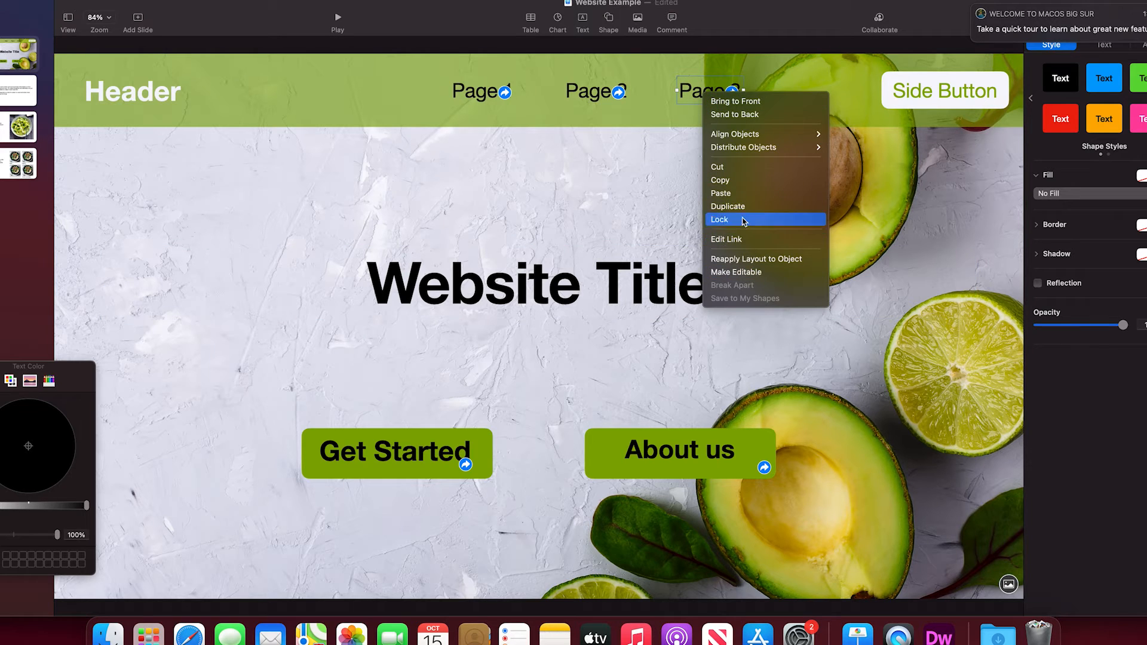
pyautogui.click(738, 240)
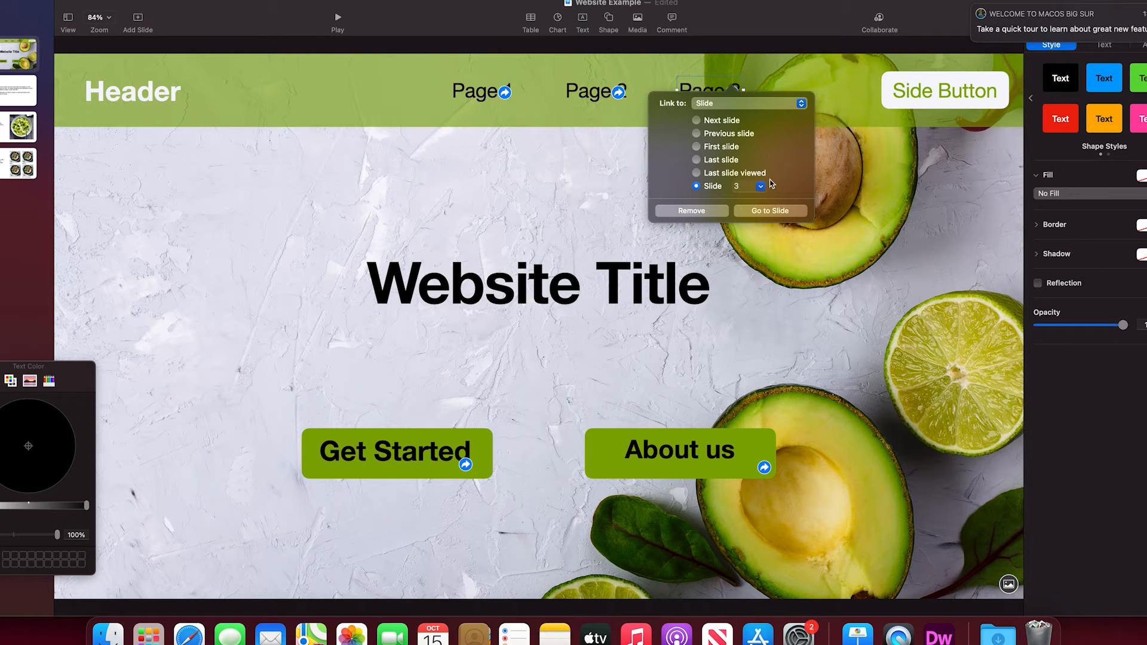
pyautogui.click(760, 186)
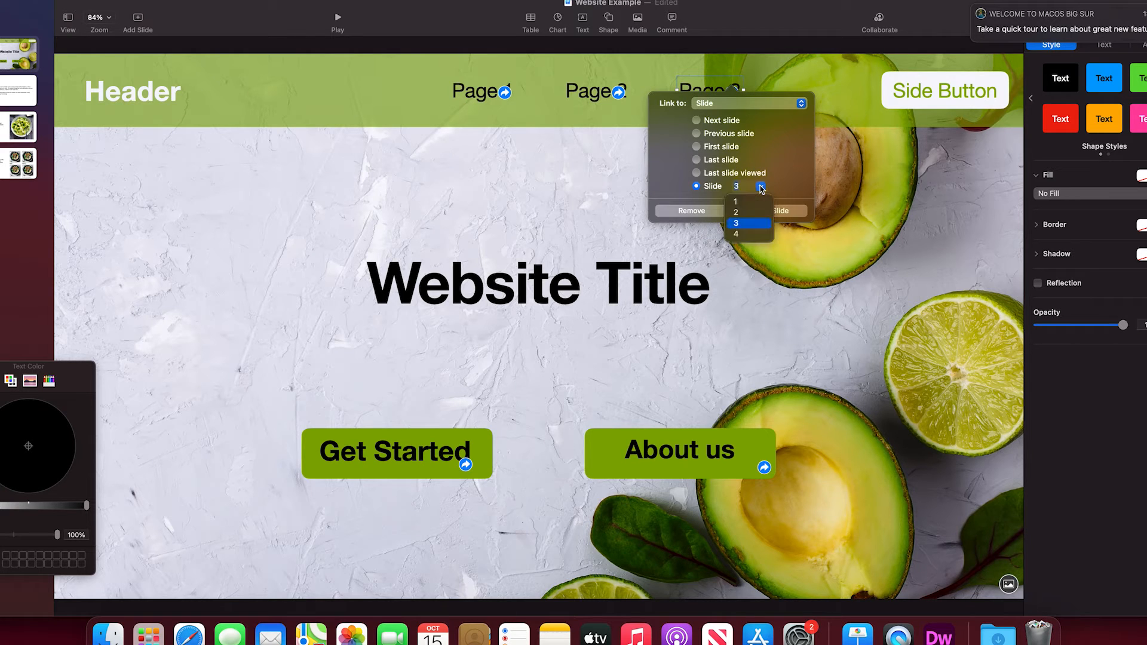
pyautogui.click(738, 235)
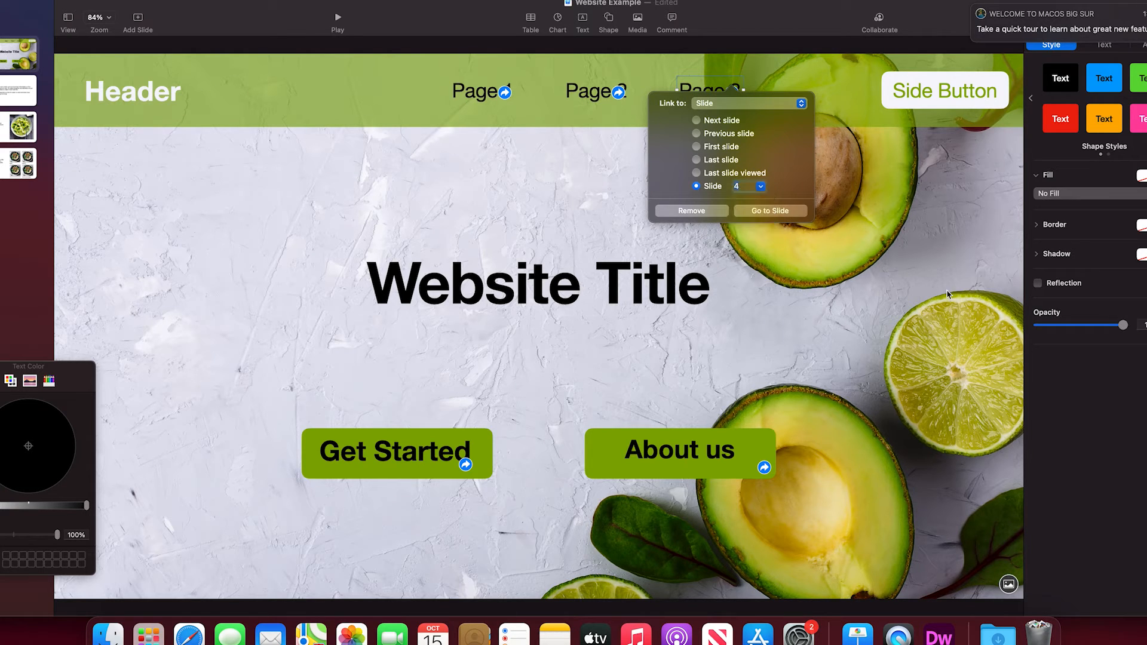
pyautogui.click(782, 276)
# Link the white Side Button shape in the header bar to slide 4
pyautogui.click(884, 102)
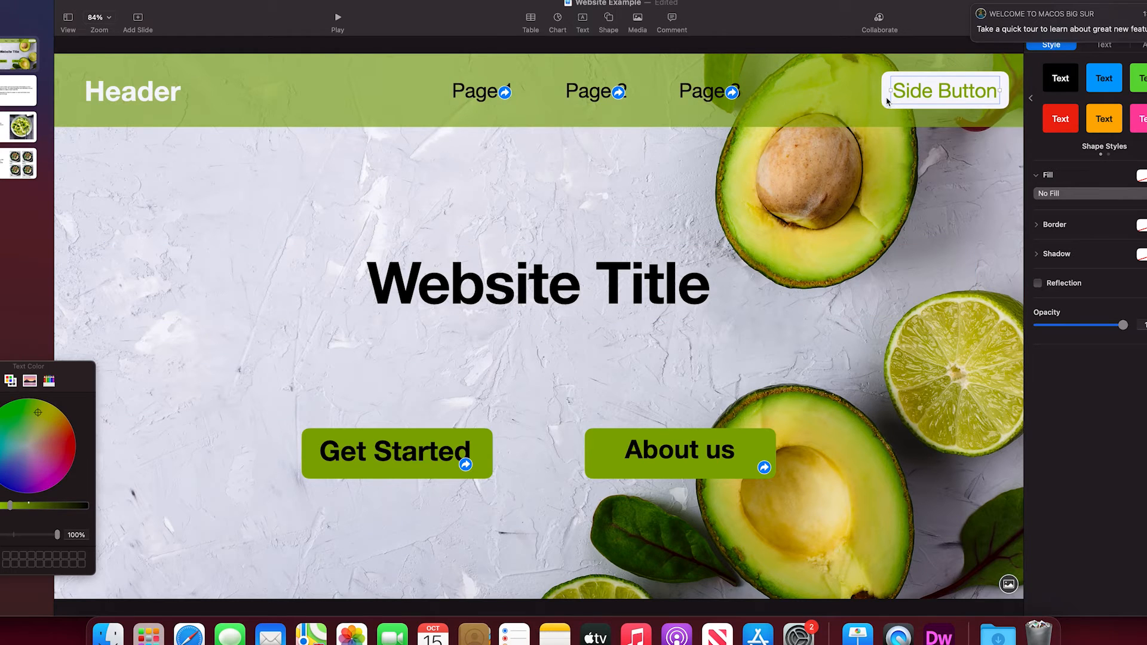
pyautogui.rightClick(887, 101)
pyautogui.moveTo(951, 250)
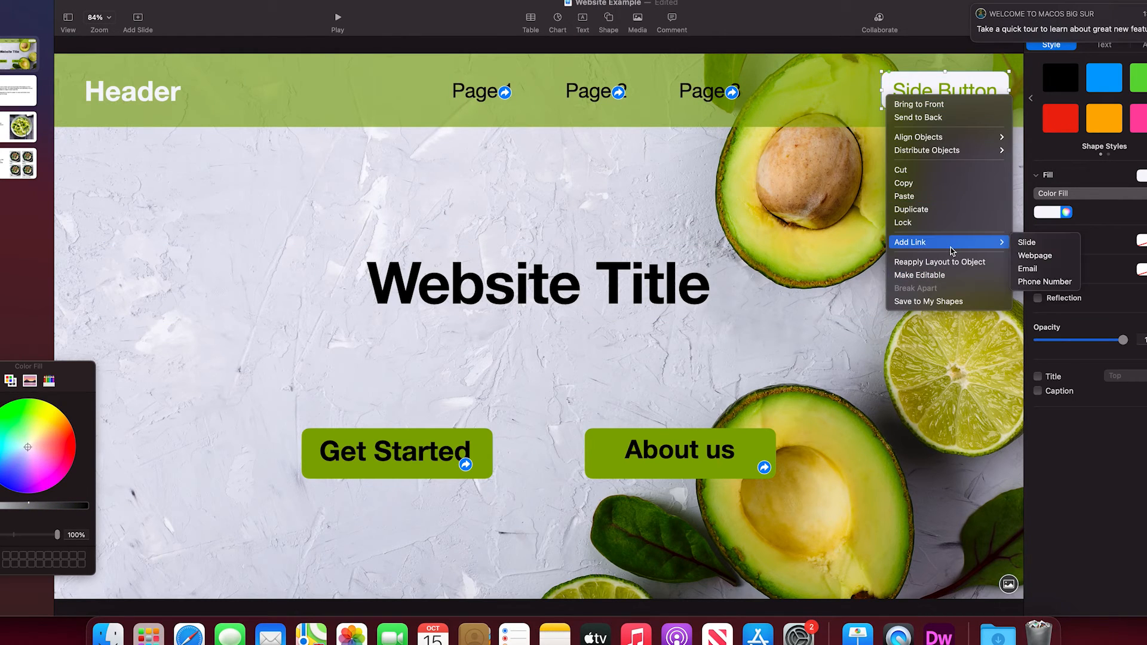
pyautogui.click(1029, 243)
pyautogui.click(973, 192)
pyautogui.click(1026, 193)
pyautogui.click(1009, 241)
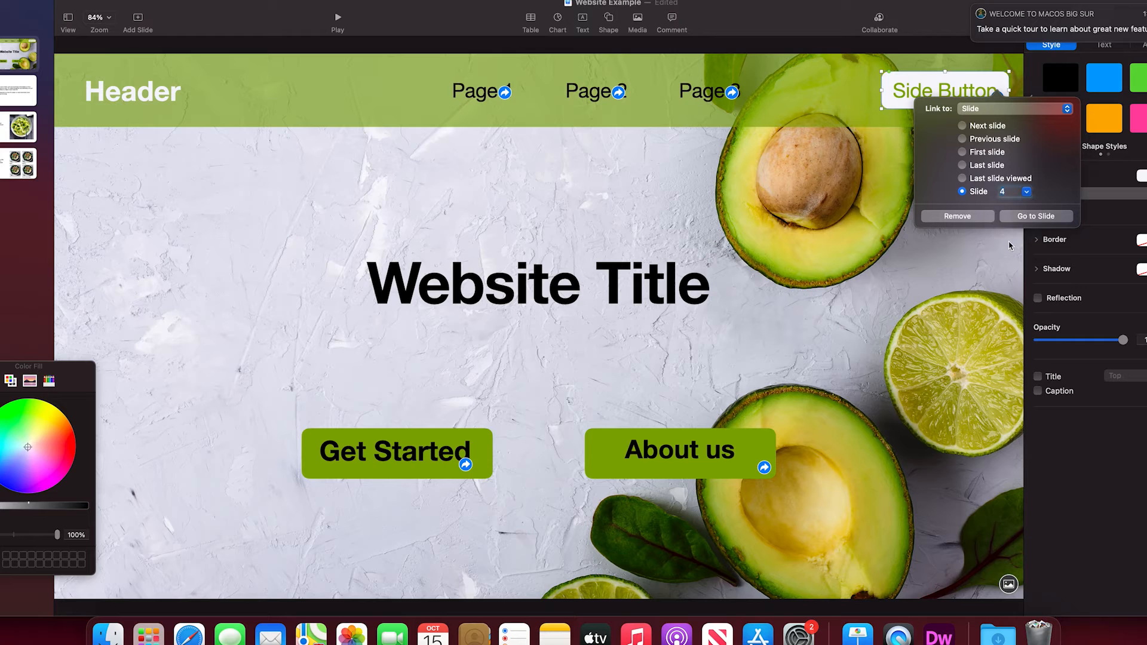
pyautogui.click(460, 223)
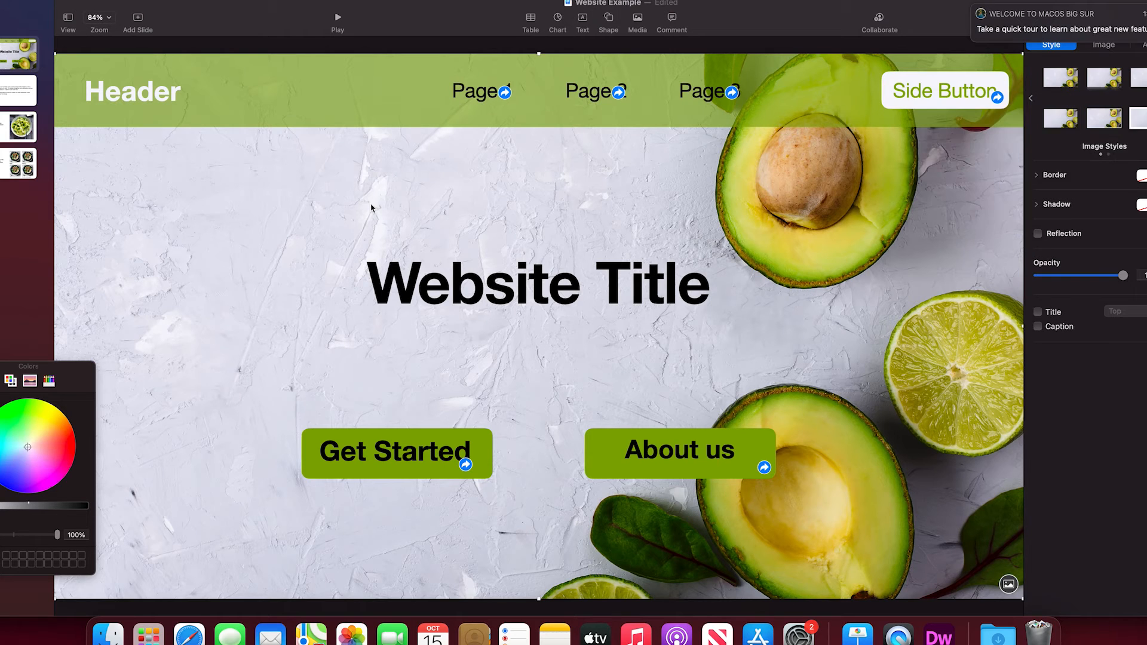
# On the Page 1 slide, look through the shape library's results for "home" and "person" and close it without inserting a shape
pyautogui.click(21, 96)
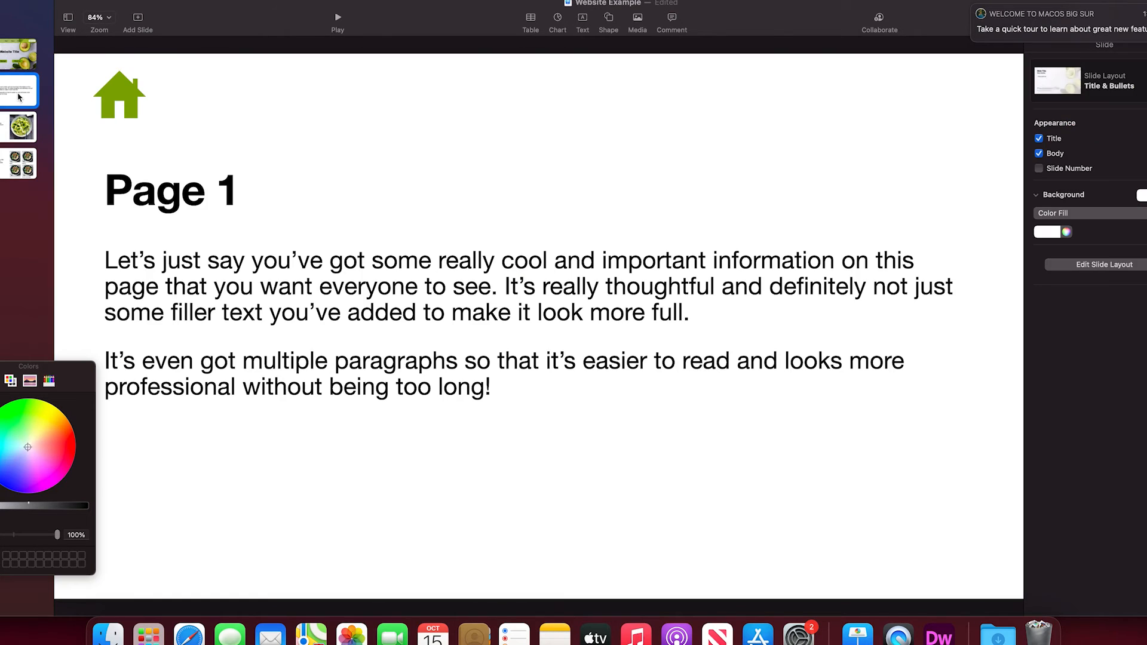
pyautogui.click(126, 105)
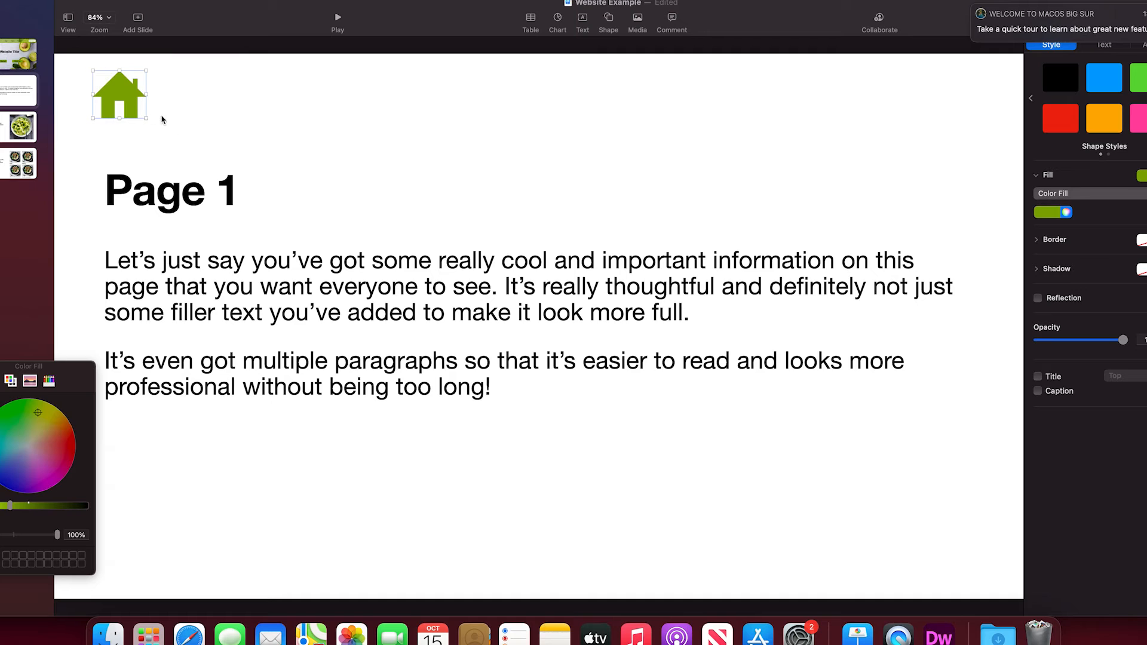
pyautogui.click(621, 94)
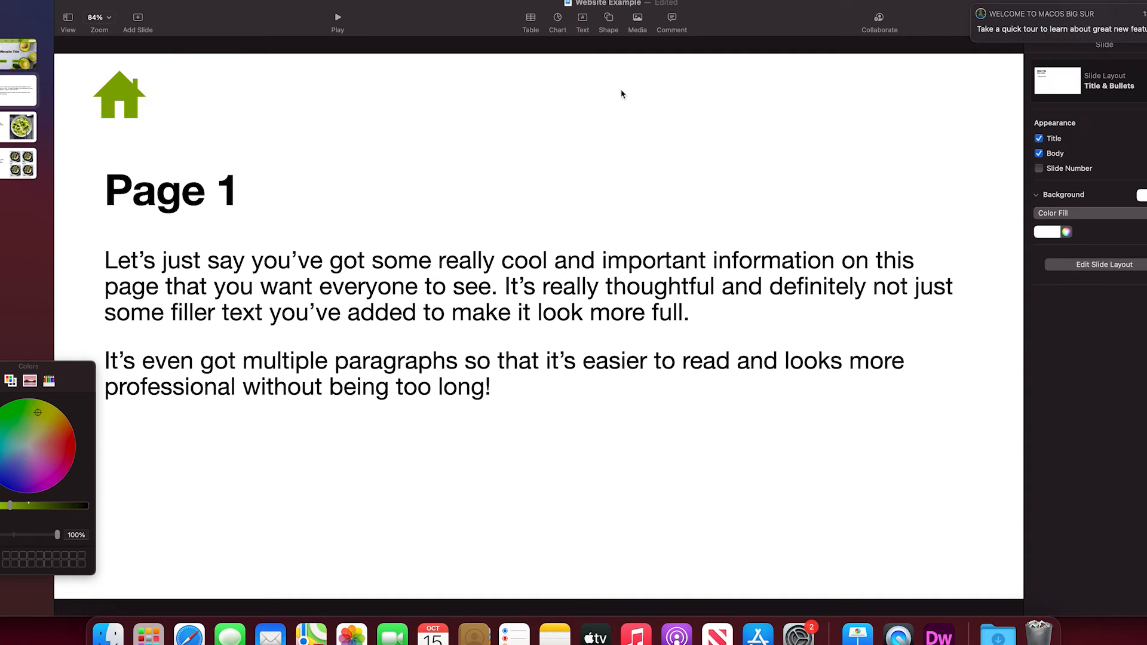
pyautogui.click(608, 20)
pyautogui.click(601, 43)
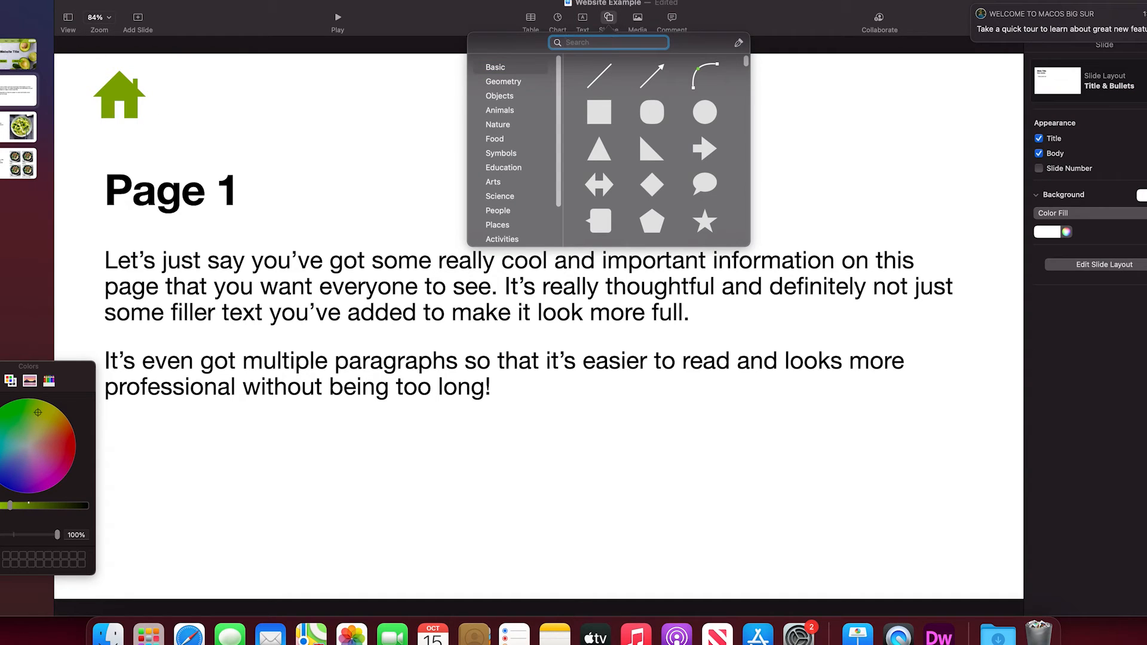
pyautogui.write('home')
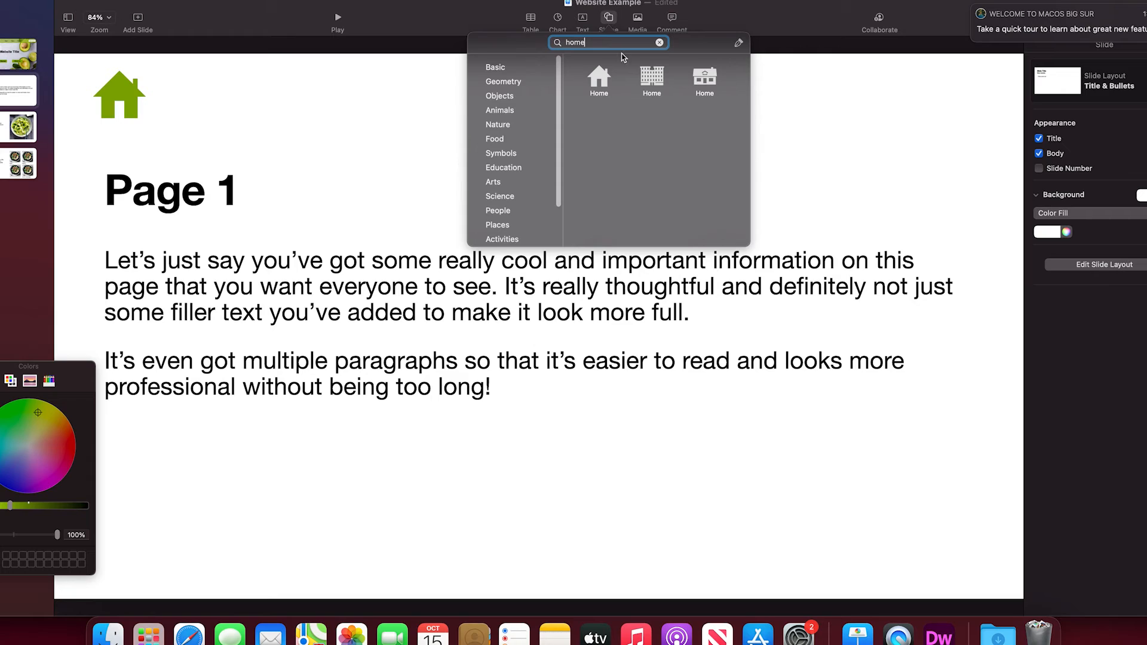
pyautogui.moveTo(612, 42); pyautogui.dragTo(520, 45)
pyautogui.write('person')
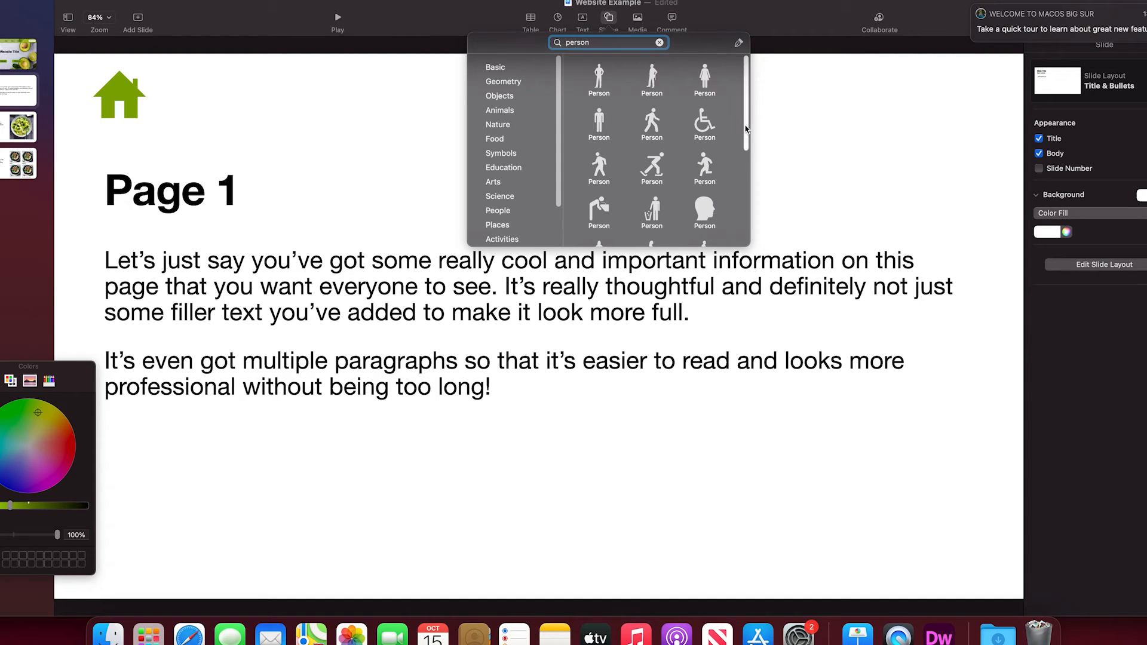
pyautogui.moveTo(747, 126); pyautogui.dragTo(747, 159)
pyautogui.scroll(3, 747, 161)
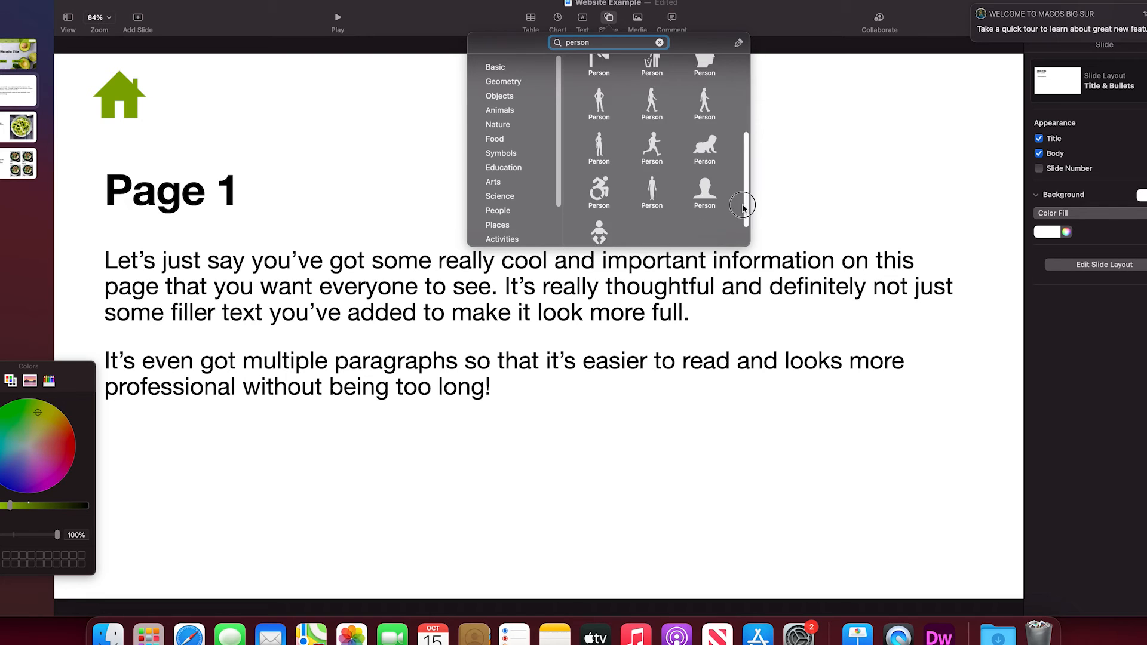
pyautogui.click(660, 43)
pyautogui.click(947, 158)
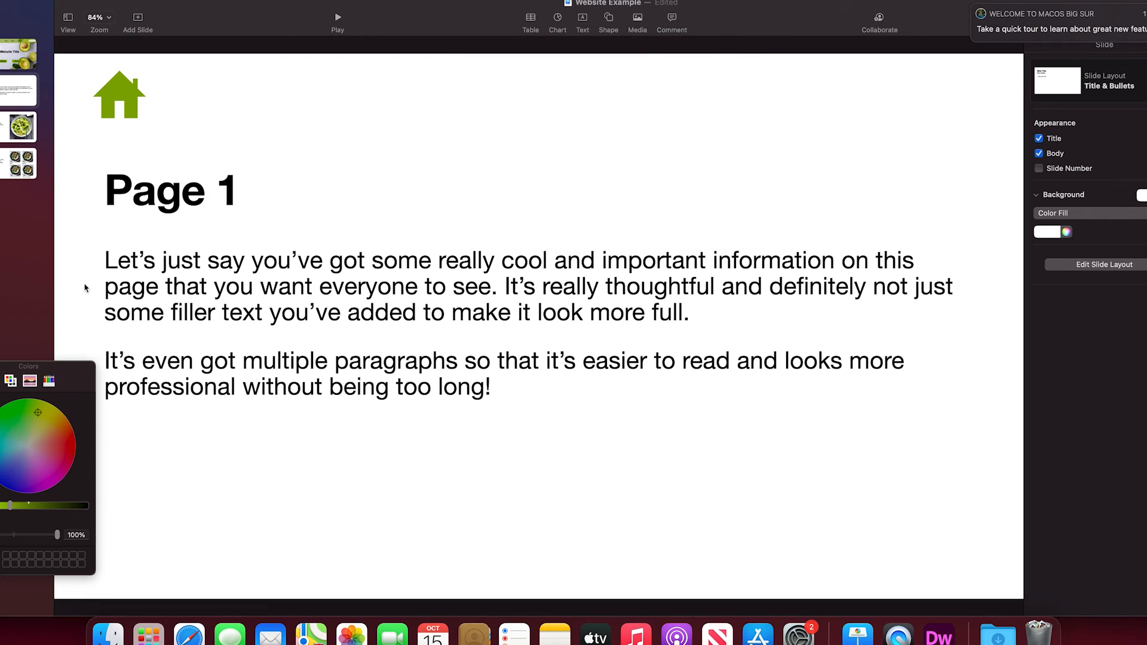
# Link the green house icon on the Page 1 slide to the first slide
pyautogui.click(103, 97)
pyautogui.rightClick(120, 94)
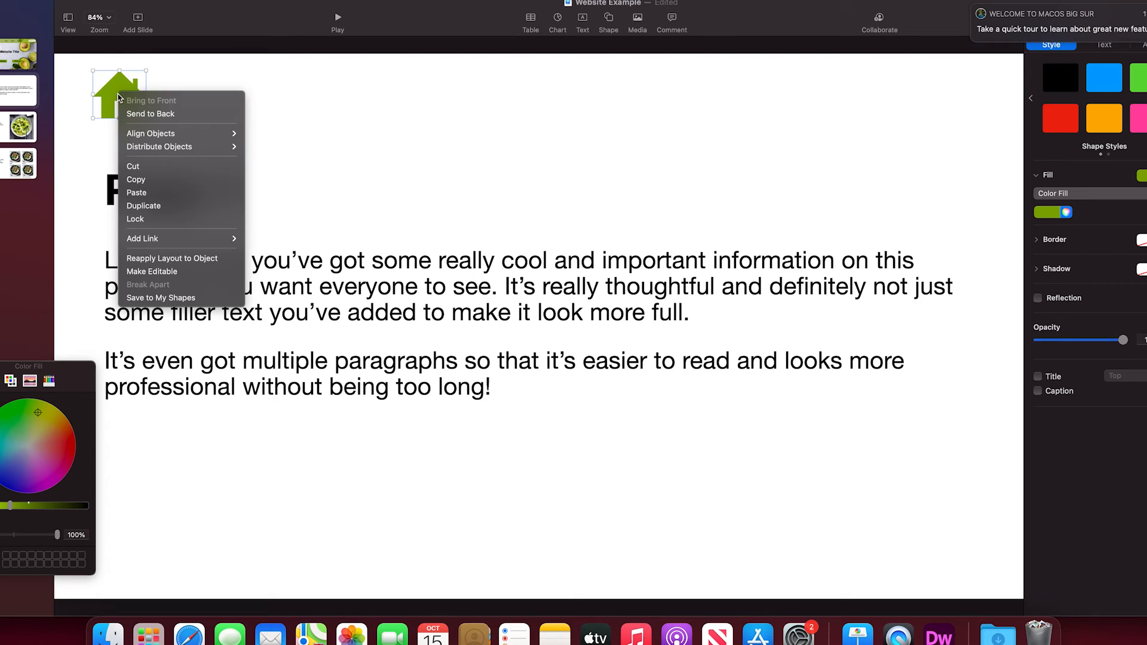
pyautogui.moveTo(191, 241)
pyautogui.click(259, 239)
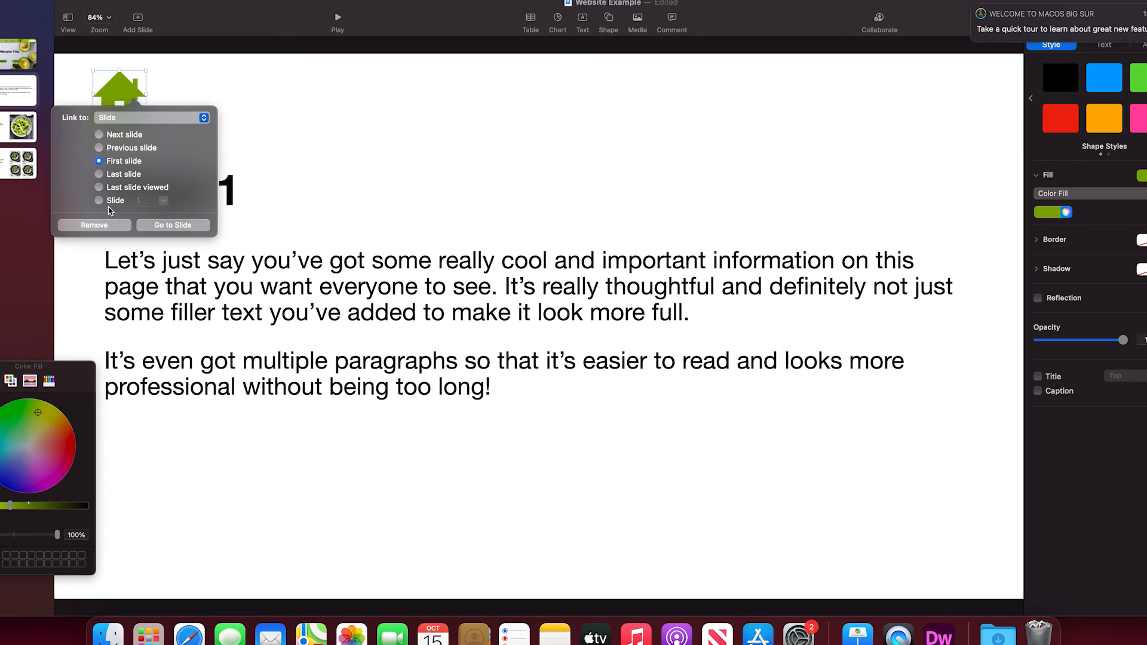
pyautogui.click(375, 156)
# Link the green house icon on the Page 2 slide to the first slide
pyautogui.click(6, 129)
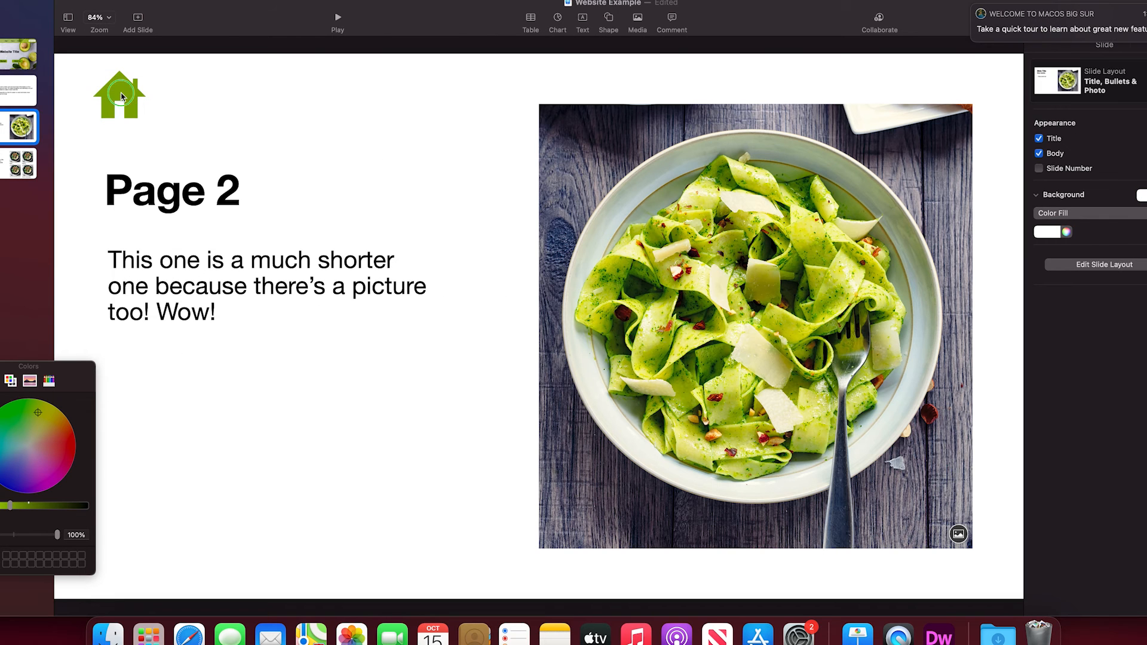
pyautogui.rightClick(122, 90)
pyautogui.moveTo(162, 242)
pyautogui.click(272, 238)
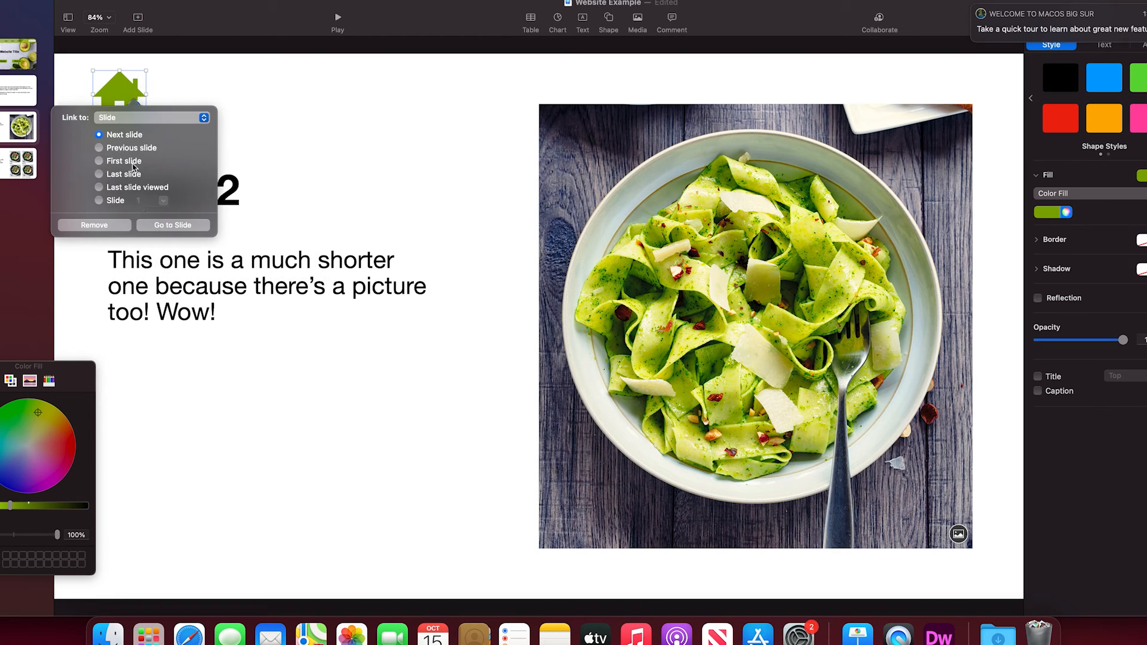
pyautogui.click(176, 225)
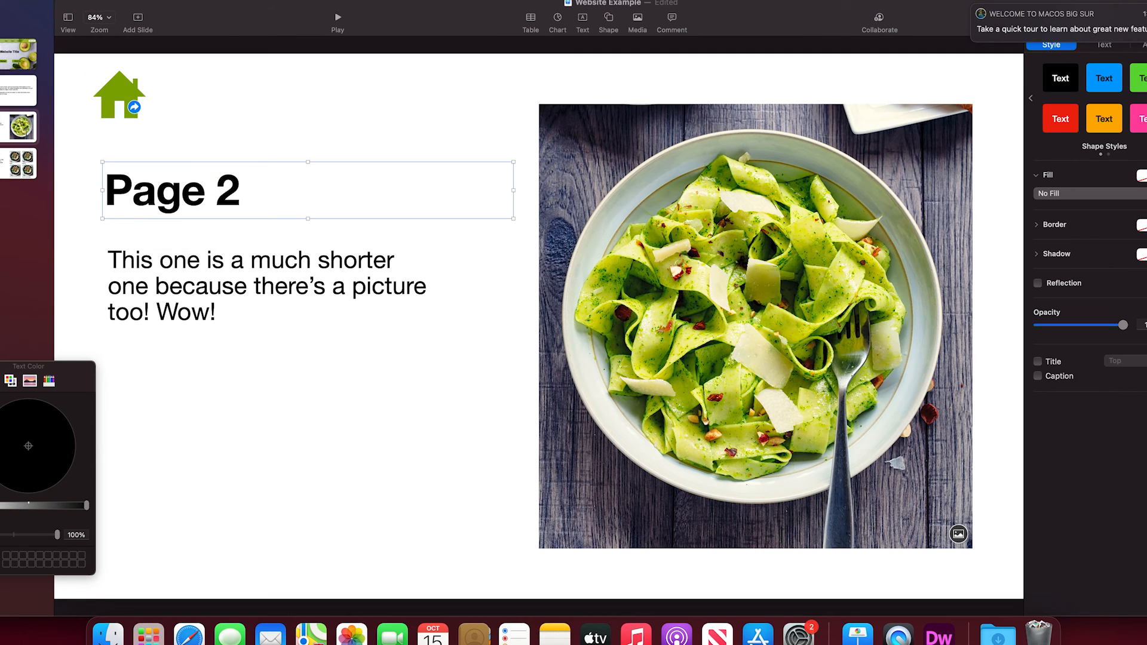
# Link the green house icon on the About us slide to the first slide
pyautogui.rightClick(125, 112)
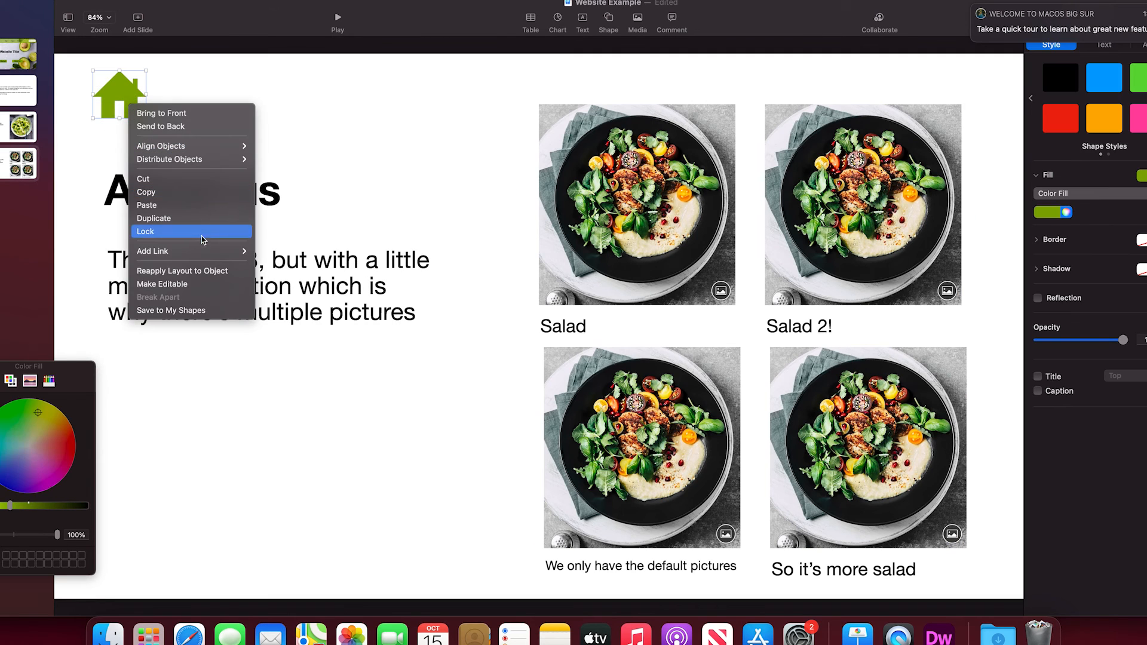
pyautogui.moveTo(202, 251)
pyautogui.click(293, 252)
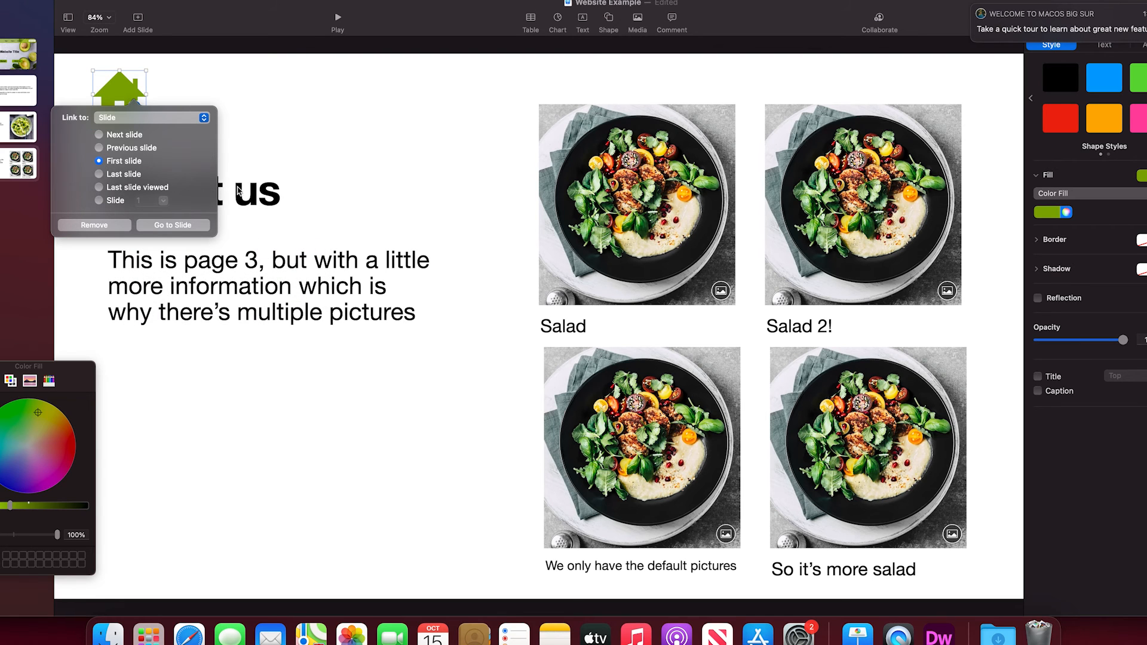
pyautogui.click(395, 126)
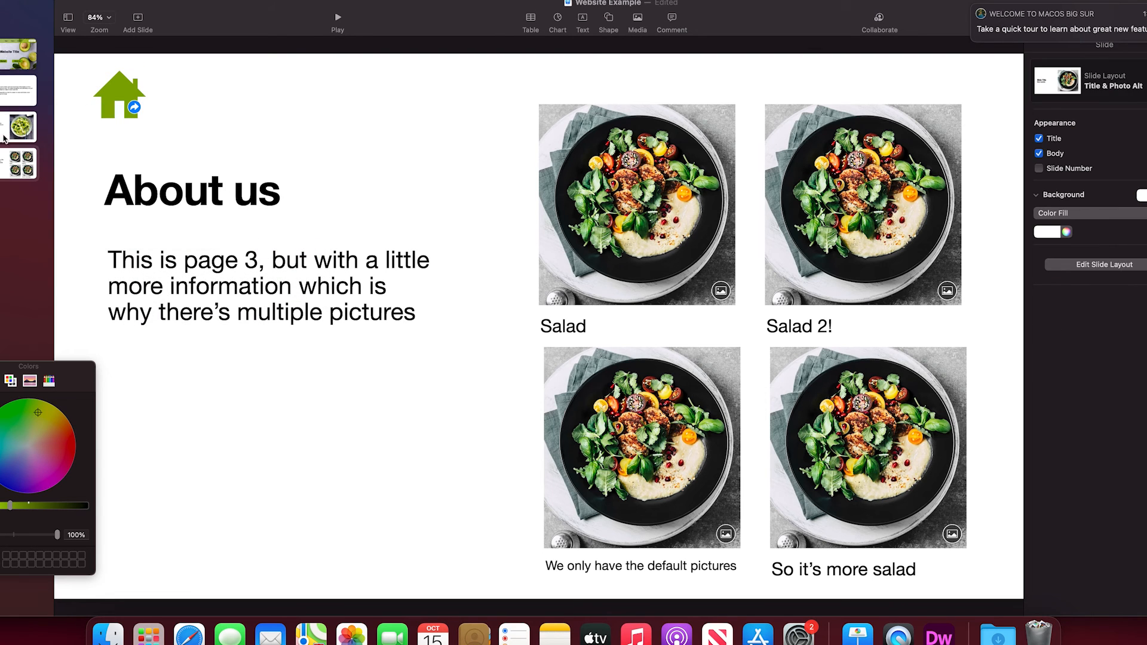
# Check the house icons on the Page 2 and Page 1 slides and play the slideshow from the first slide
pyautogui.click(9, 132)
pyautogui.click(22, 99)
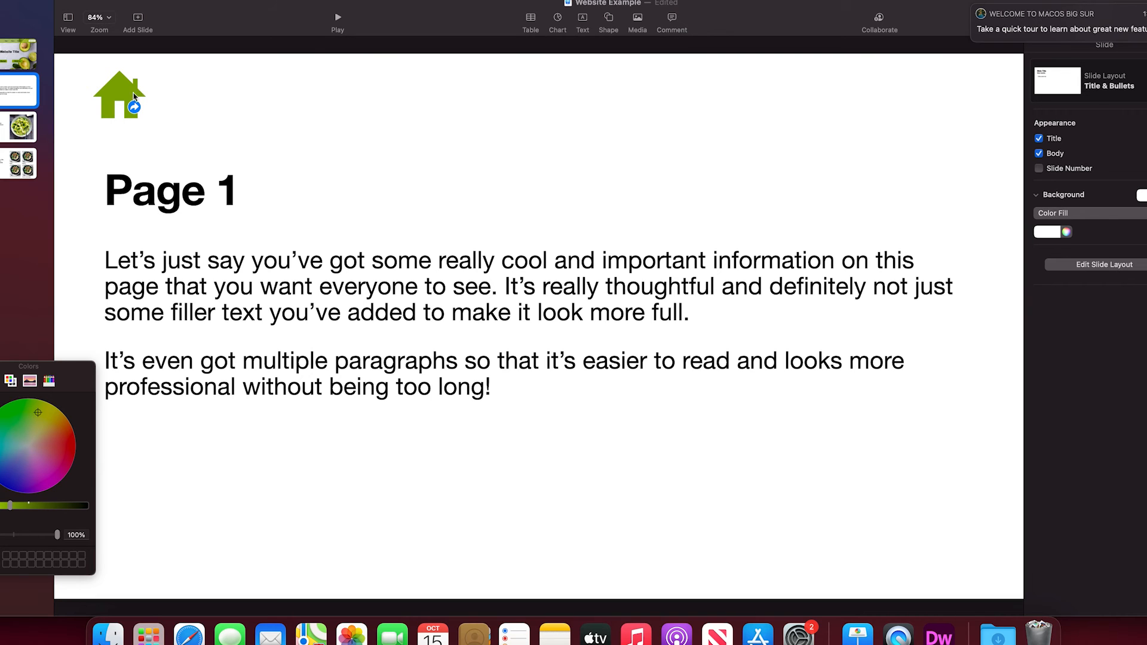
pyautogui.click(3, 63)
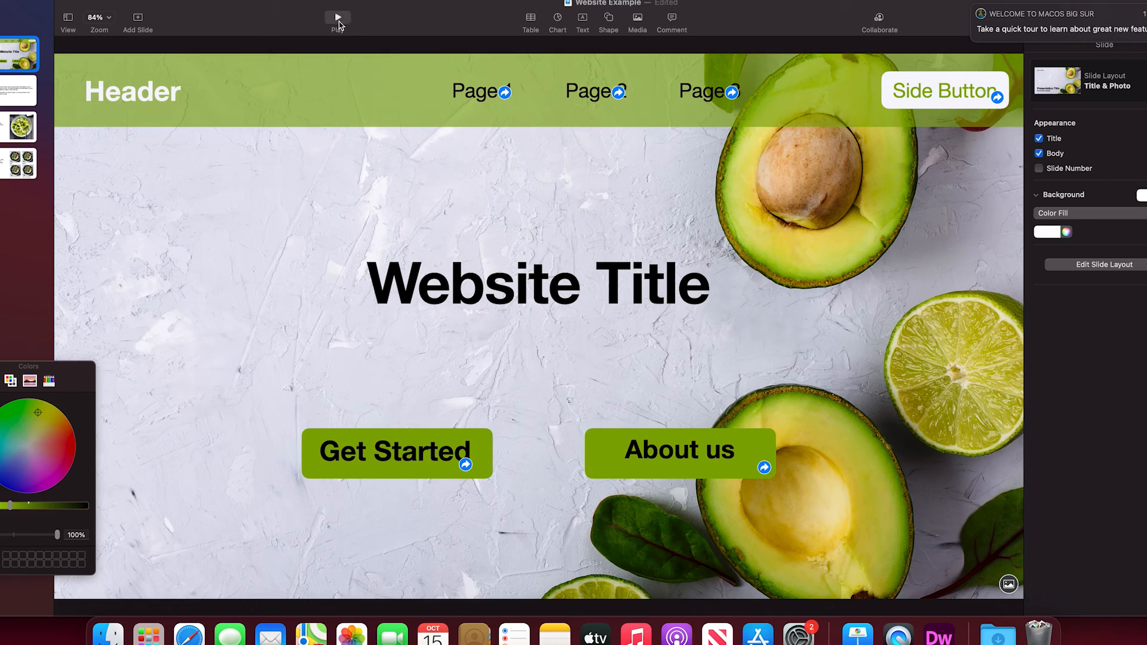
pyautogui.click(336, 27)
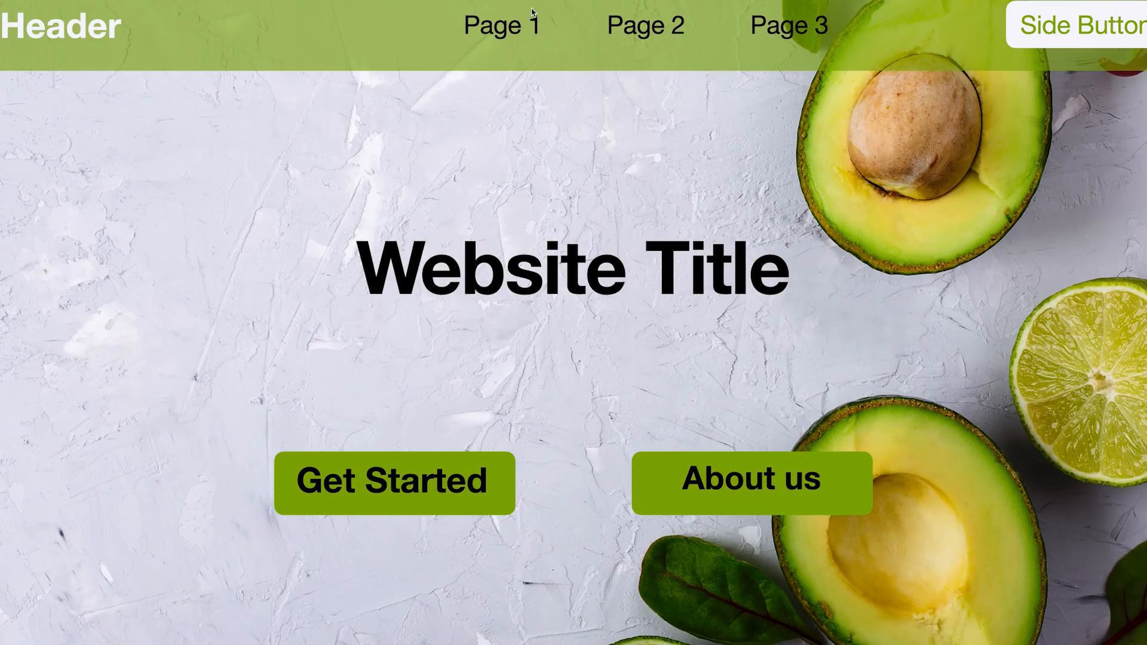
# Test the Page 2 and Page 3 header links in the slideshow, returning to the home slide through the house icon each time
pyautogui.click(653, 27)
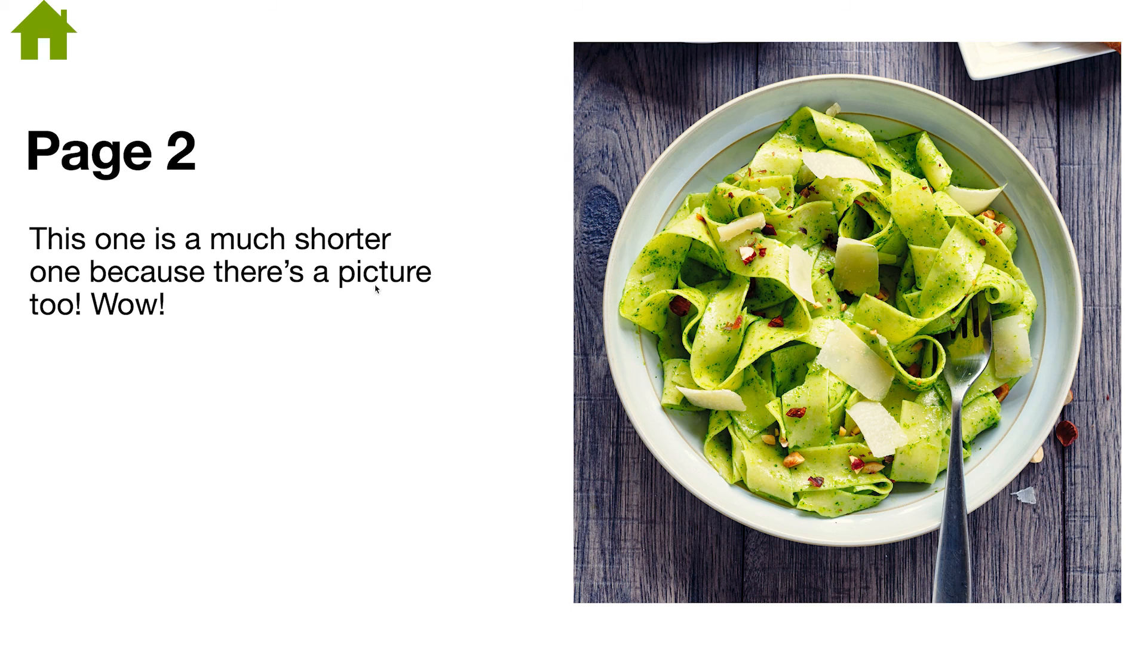
pyautogui.click(39, 27)
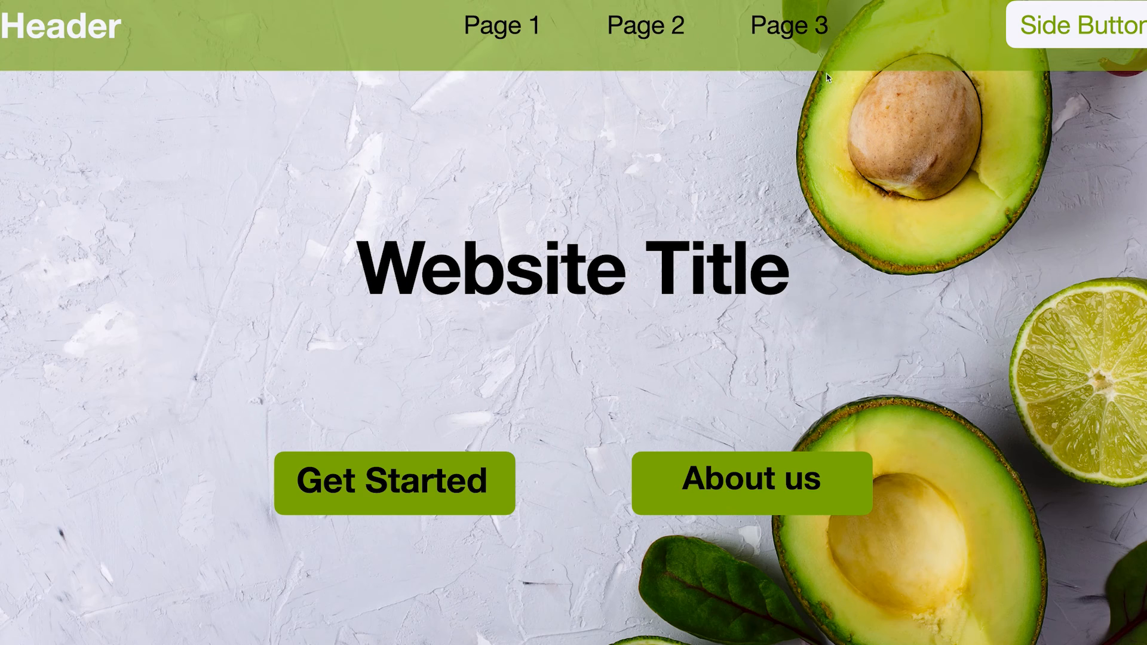
pyautogui.click(798, 36)
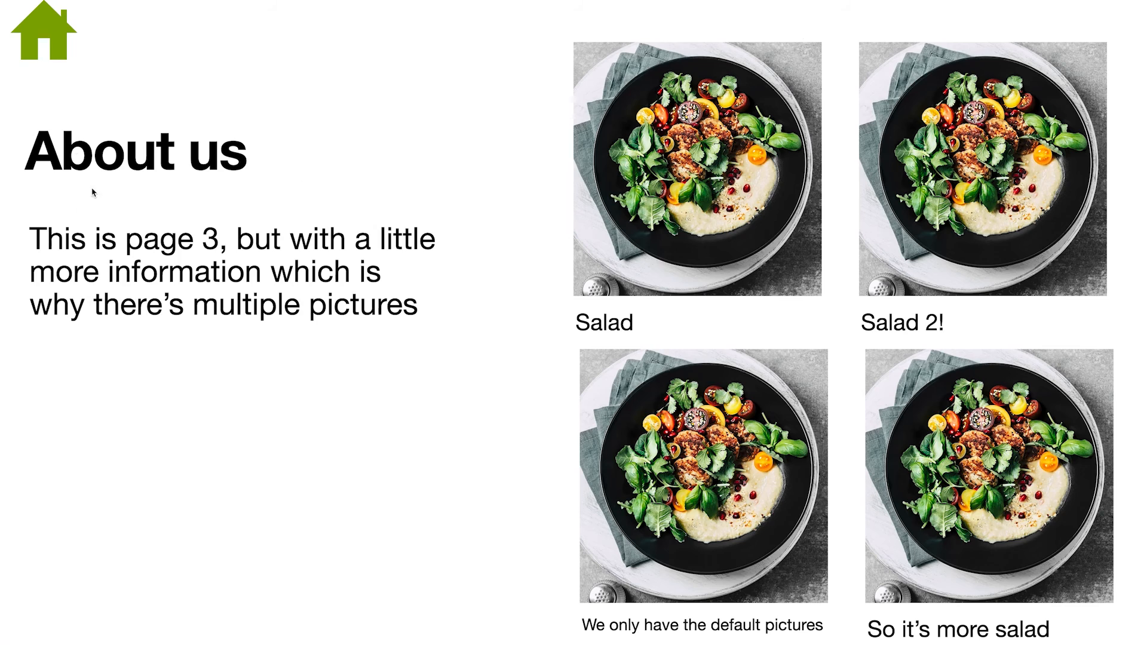
pyautogui.click(49, 18)
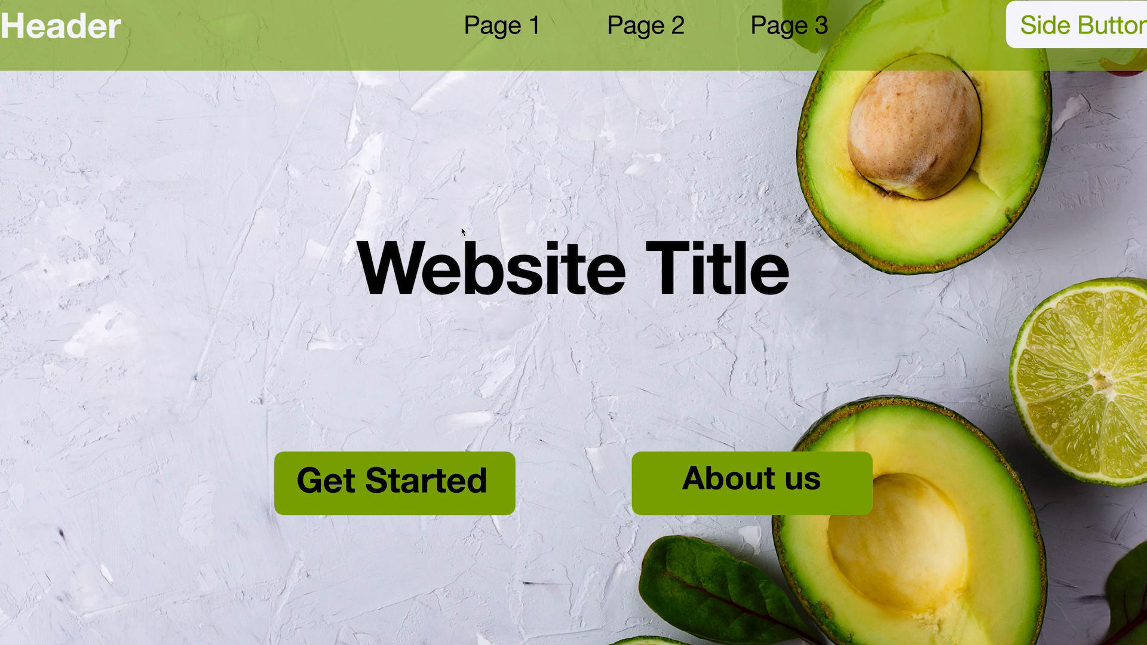
pyautogui.click(773, 30)
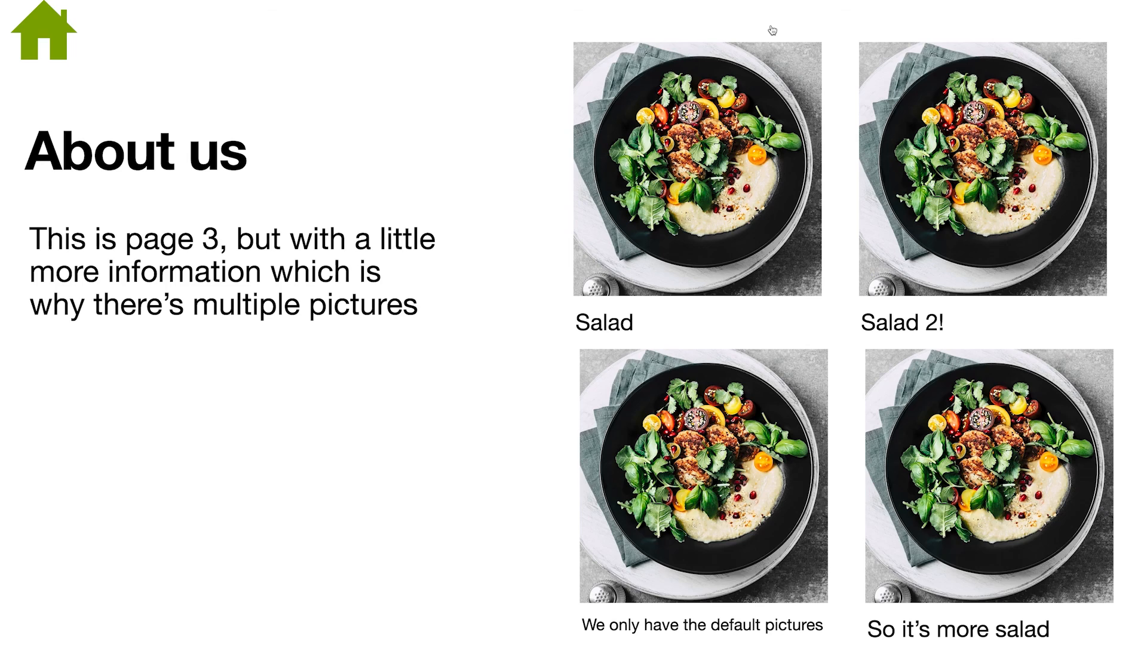
pyautogui.click(37, 64)
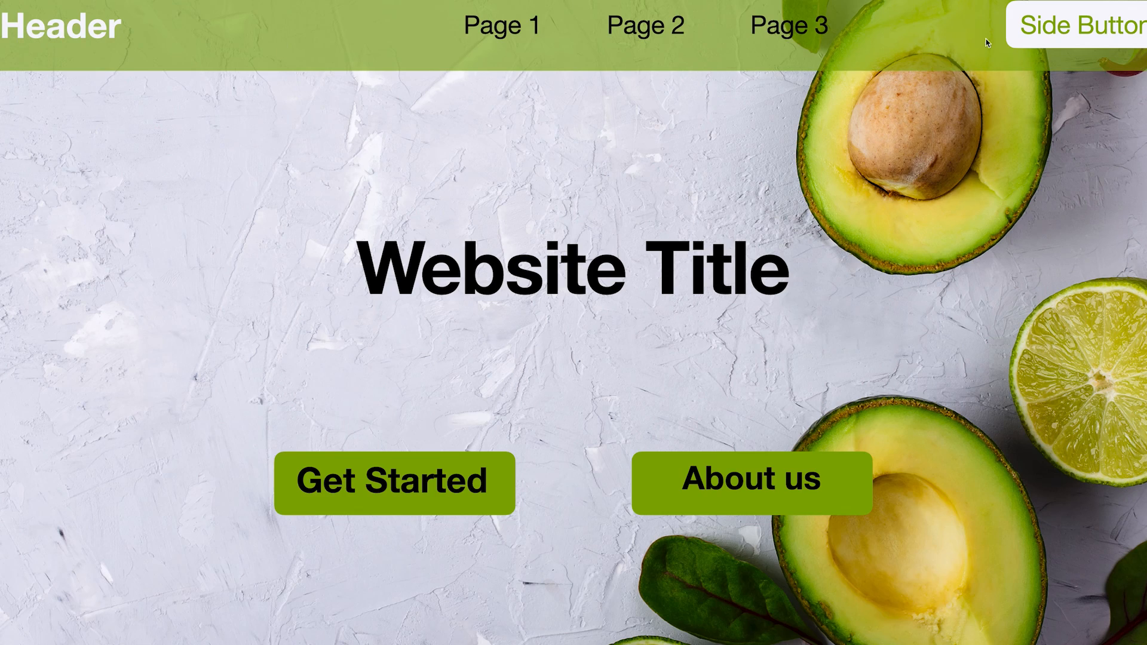